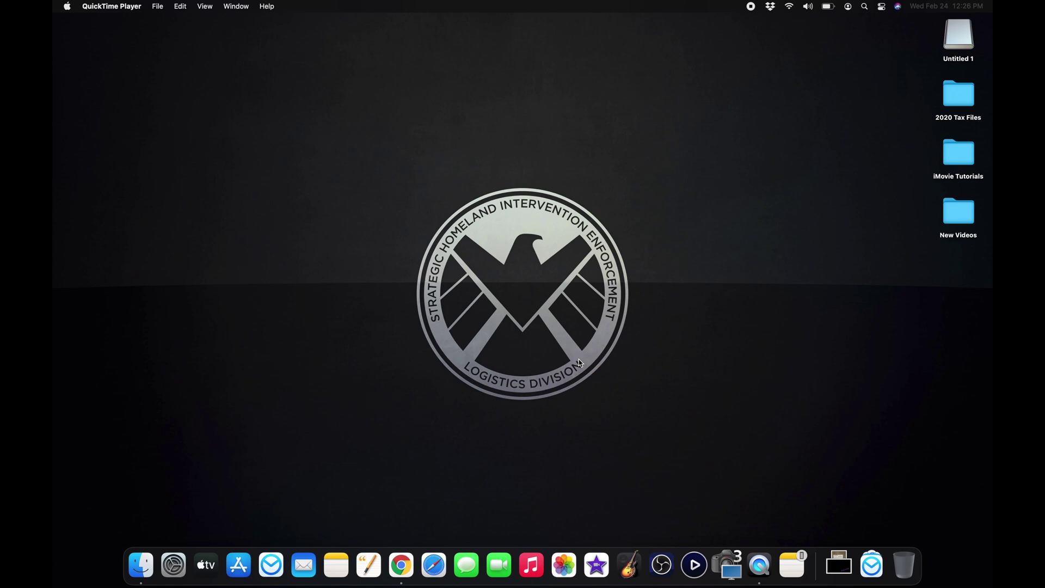
Step: Launch iMovie and create a new empty movie project, My Movie 1
click(599, 565)
click(115, 164)
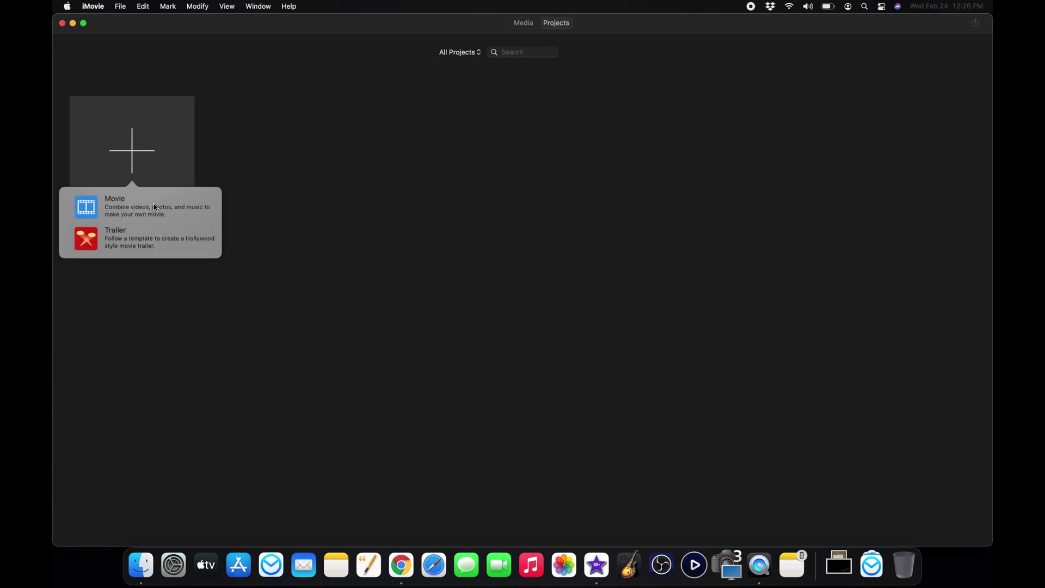
click(153, 205)
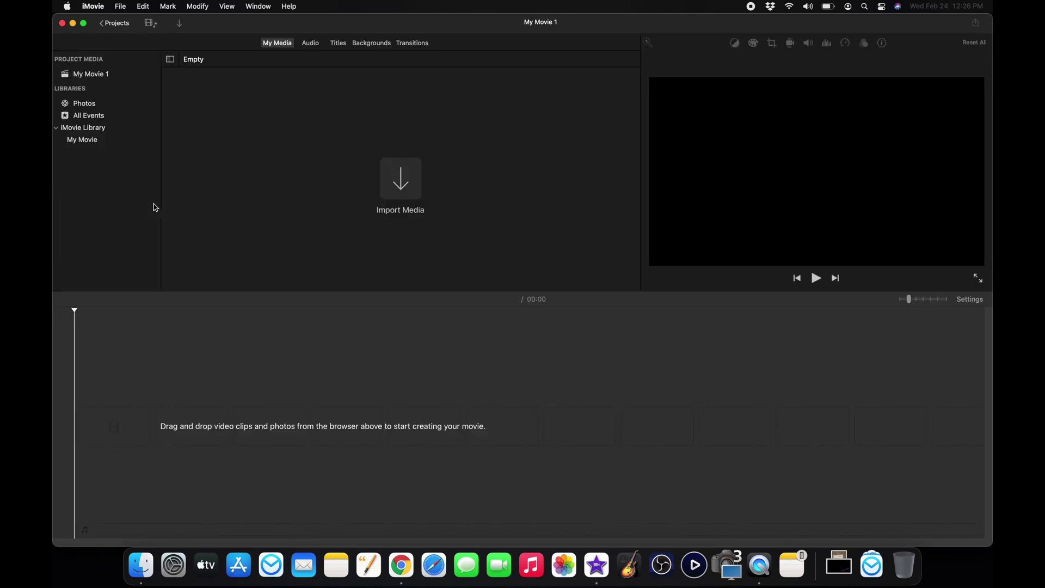
click(400, 179)
Step: Import the New Videos folder from the Desktop, adding its four clips to the media browser
scroll(400, 356, down, 3)
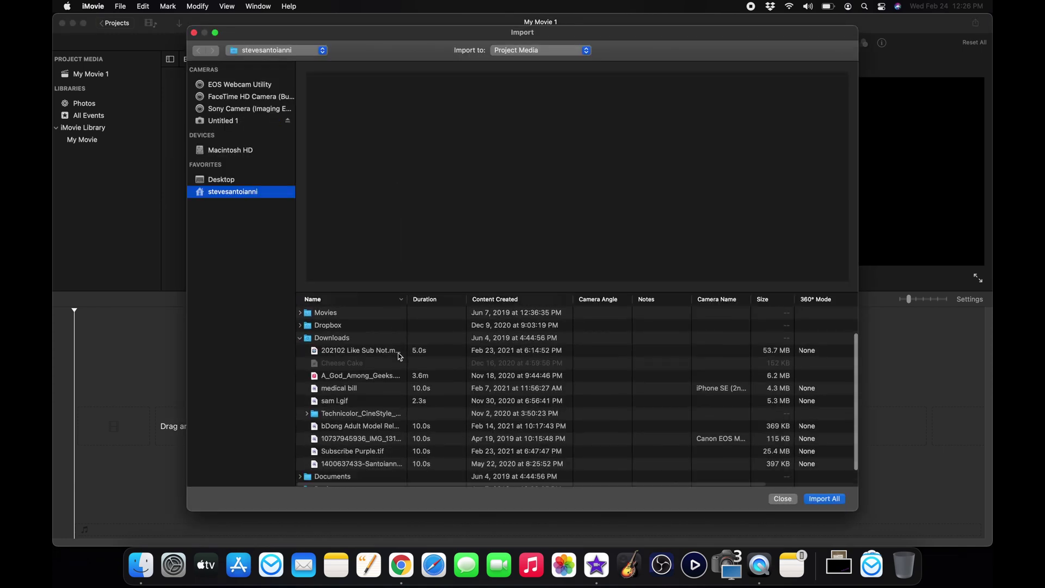
click(248, 181)
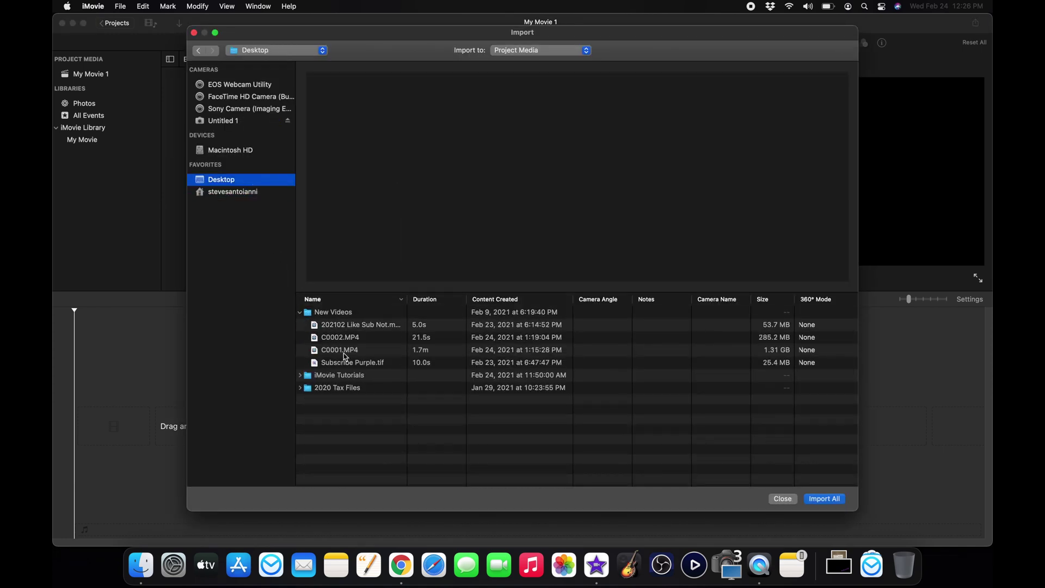
click(367, 315)
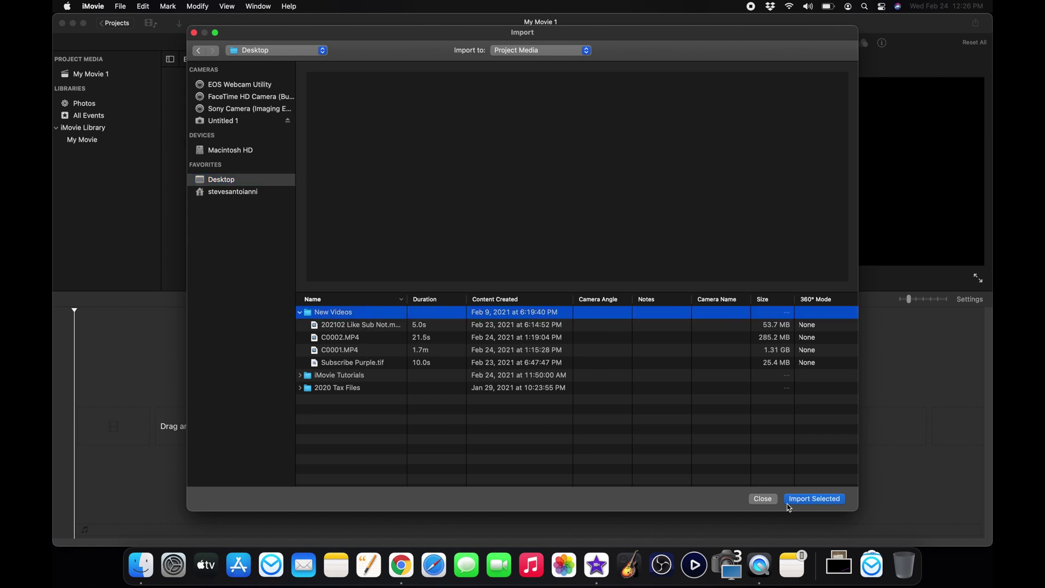
click(812, 499)
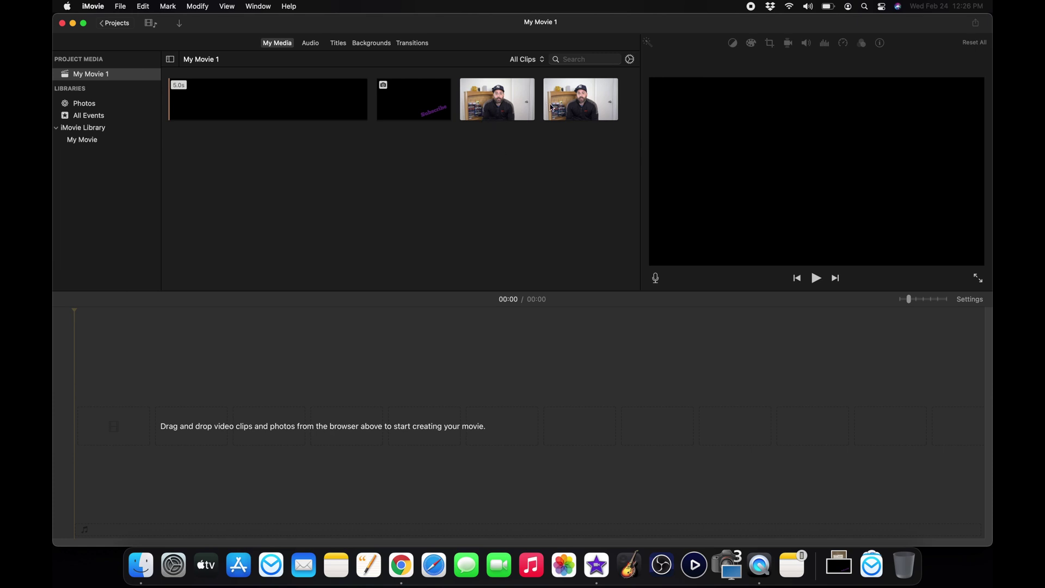
Step: Add the 1.7-minute talking-head clip to the timeline, followed by the 21.5-second clip
click(576, 112)
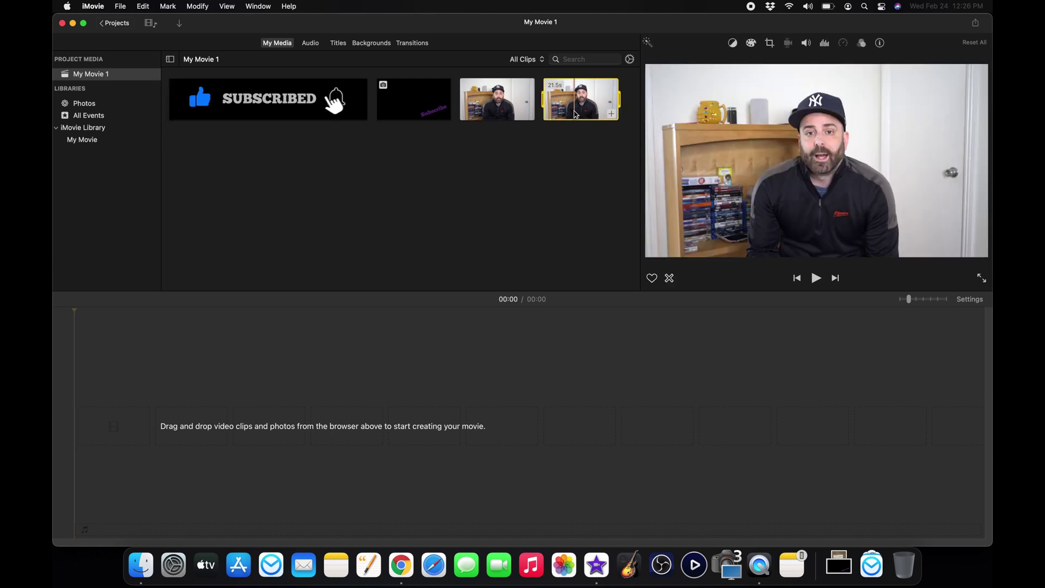
click(501, 107)
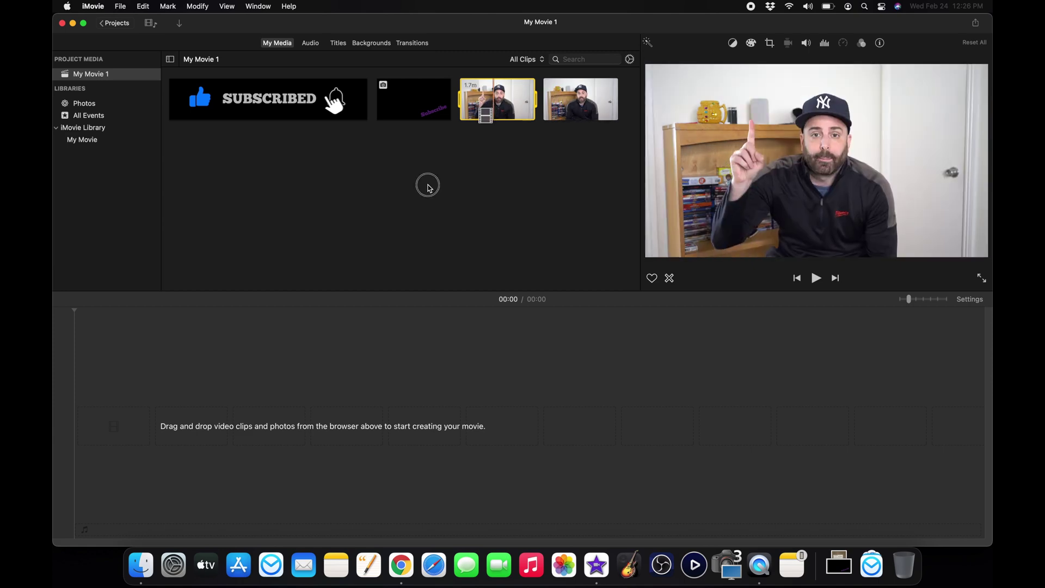
key(e)
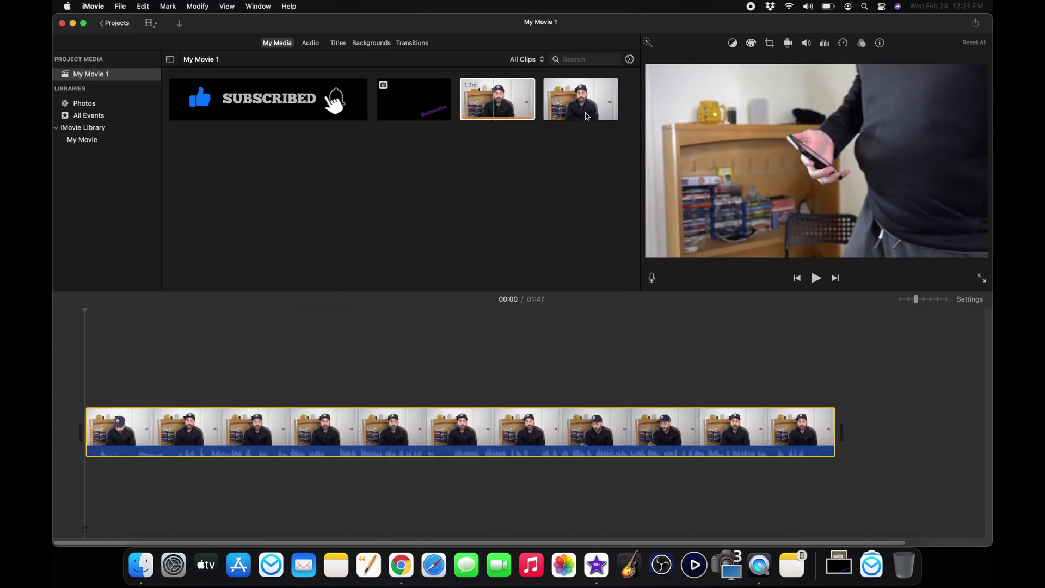
drag(584, 103, 872, 388)
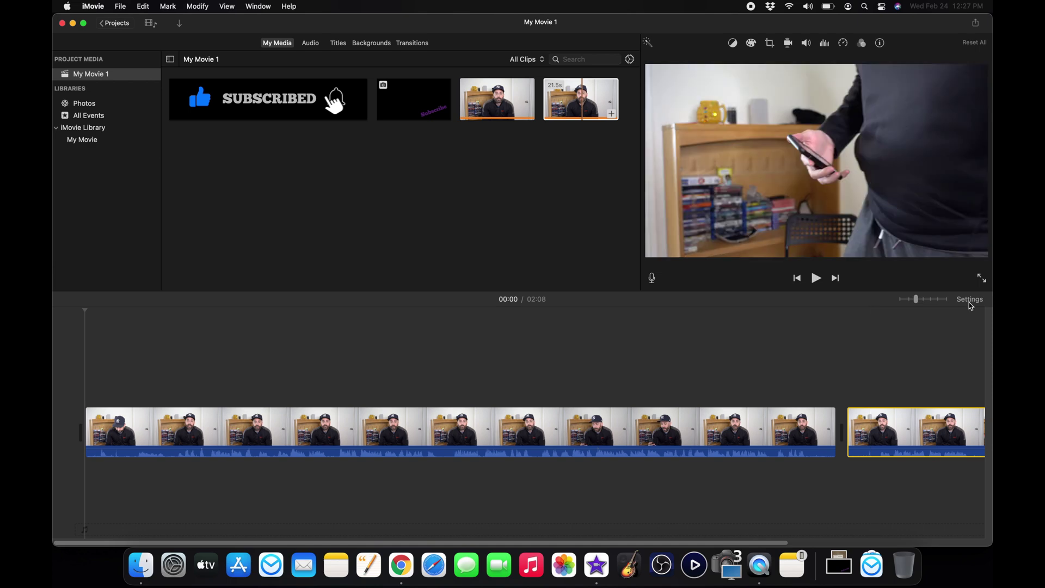
Step: Turn on Fade in from black in the project settings
click(969, 299)
click(846, 389)
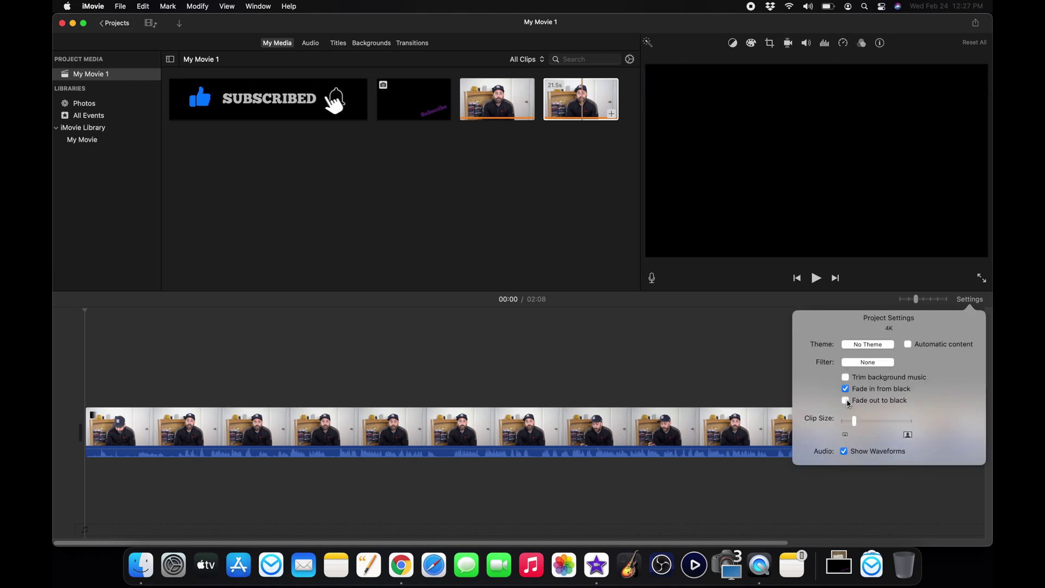
click(77, 354)
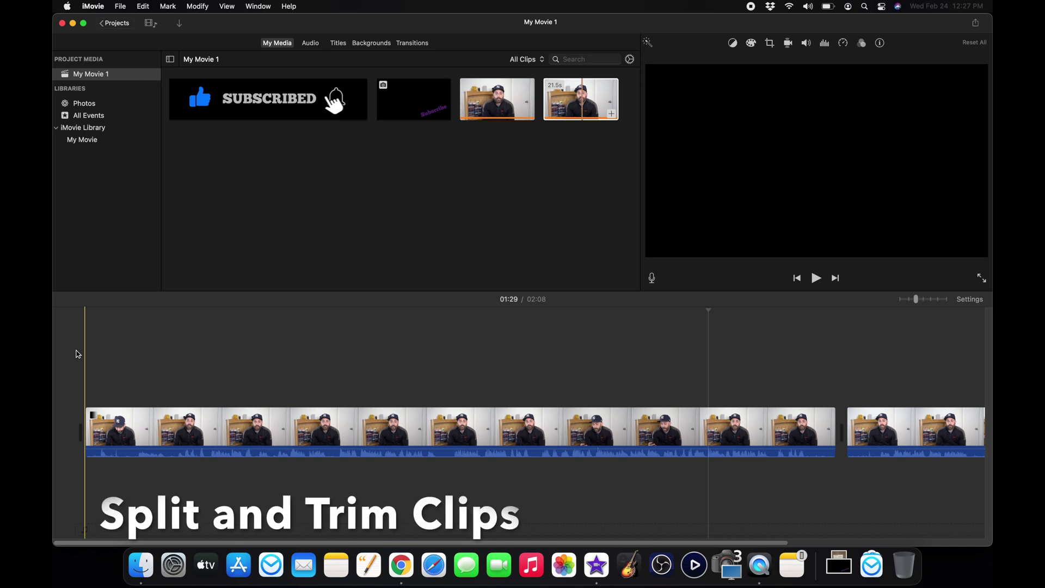
key(space)
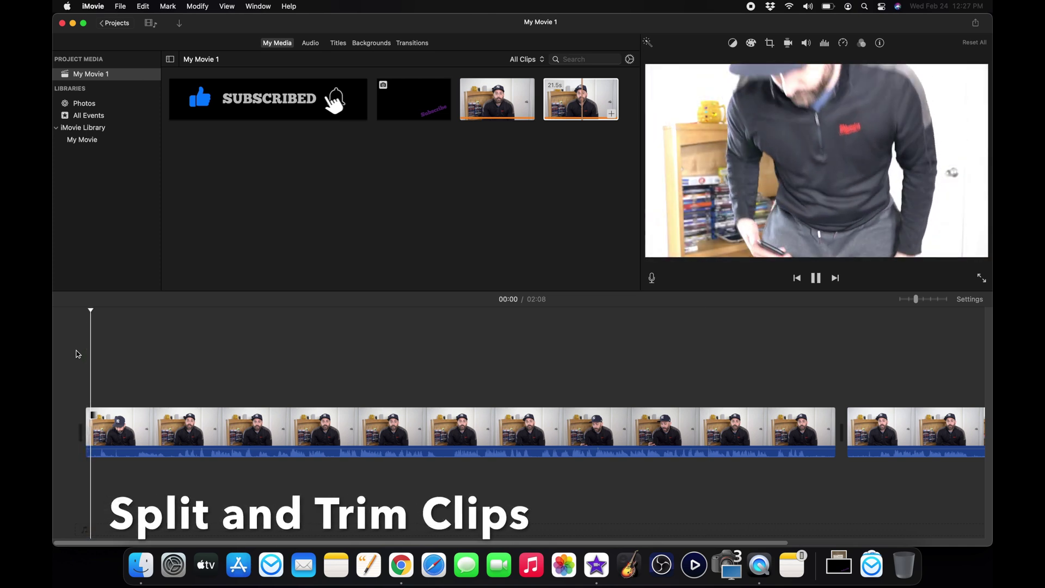
key(XF86AudioLowerVolume)
key(XF86AudioLowerVolume)
key(XF86AudioLowerVolume)
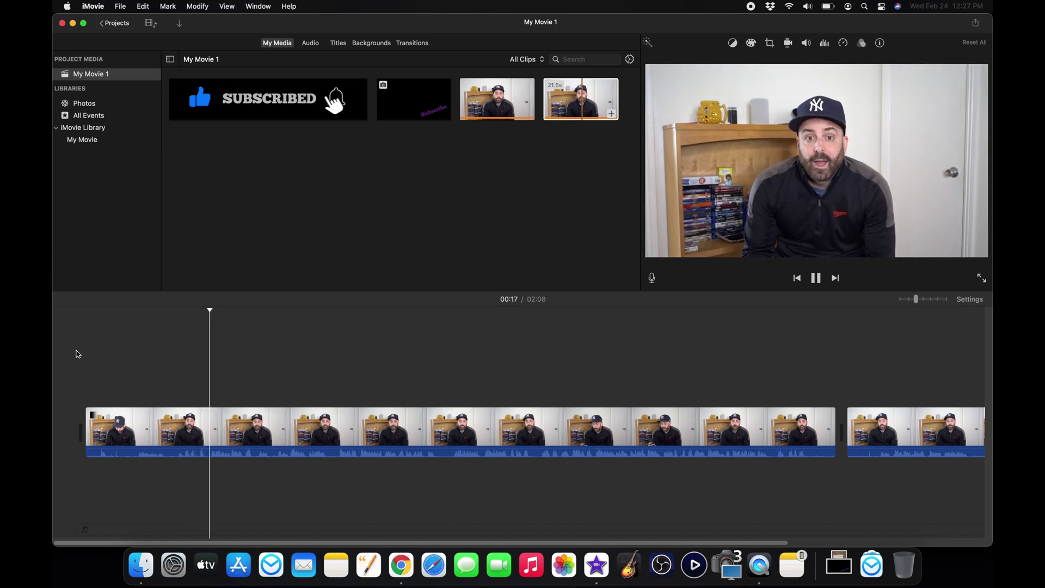
click(335, 388)
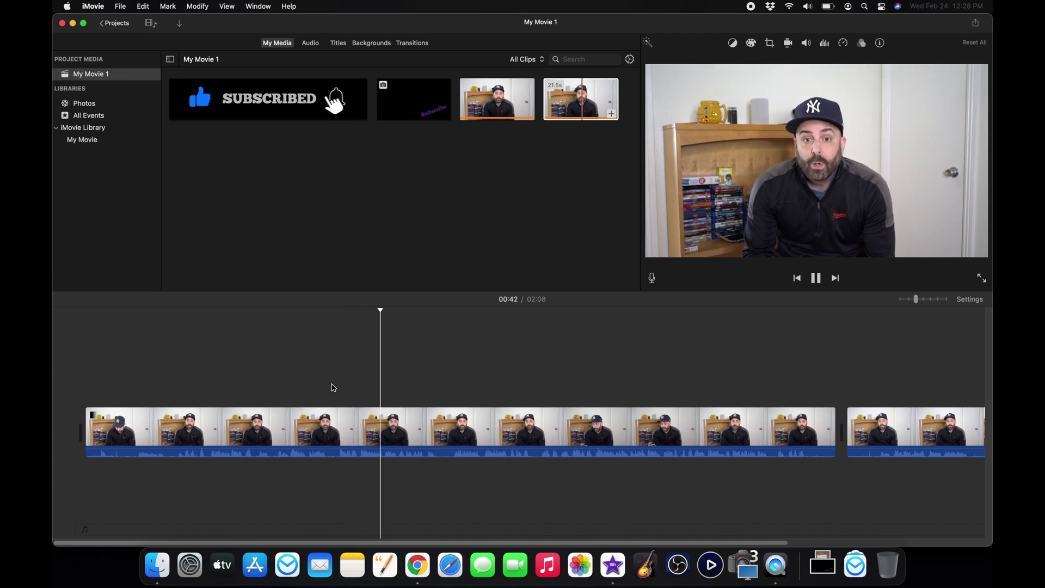
key(space)
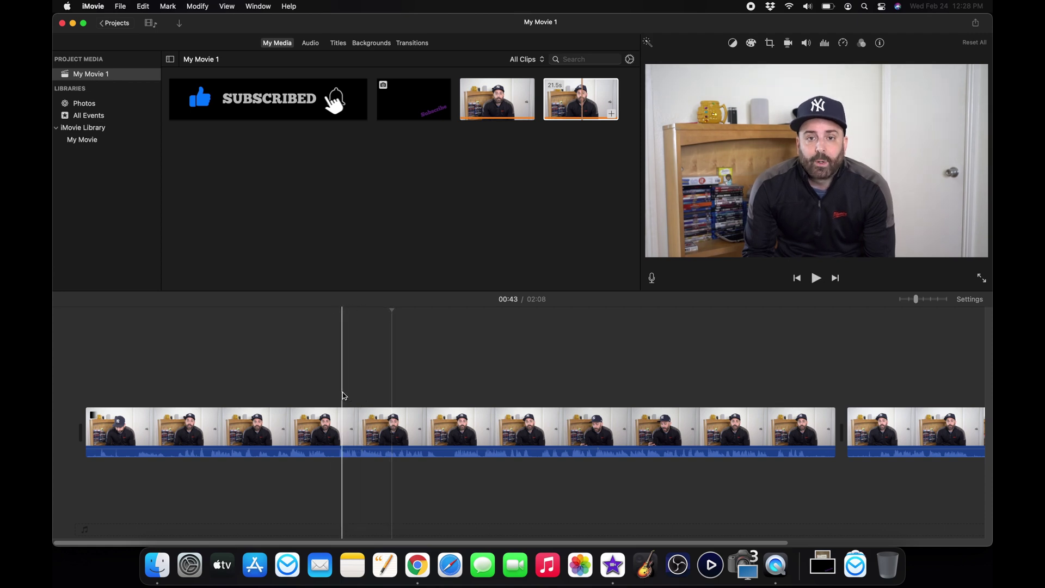
key(space)
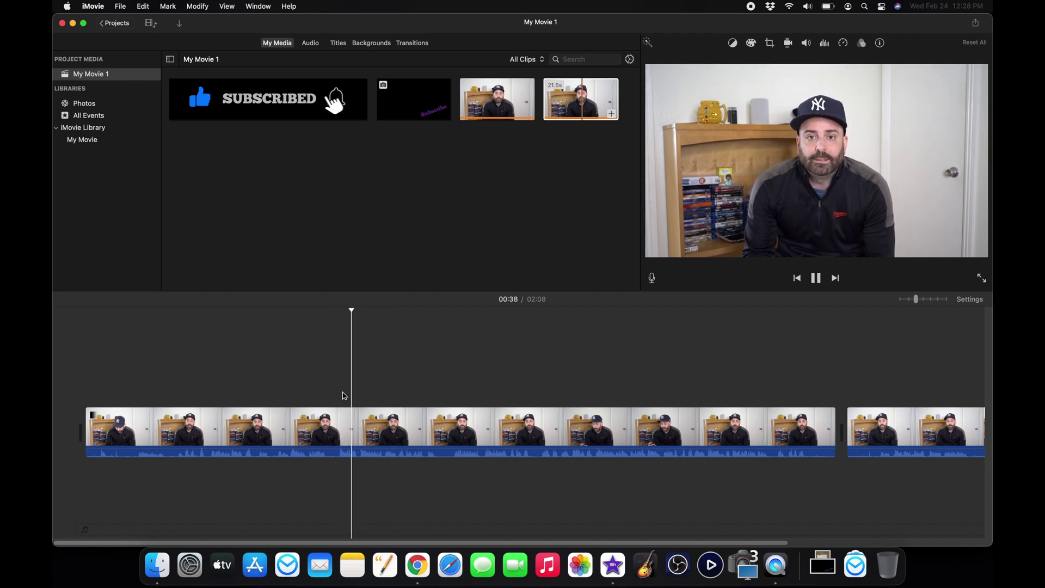
key(space)
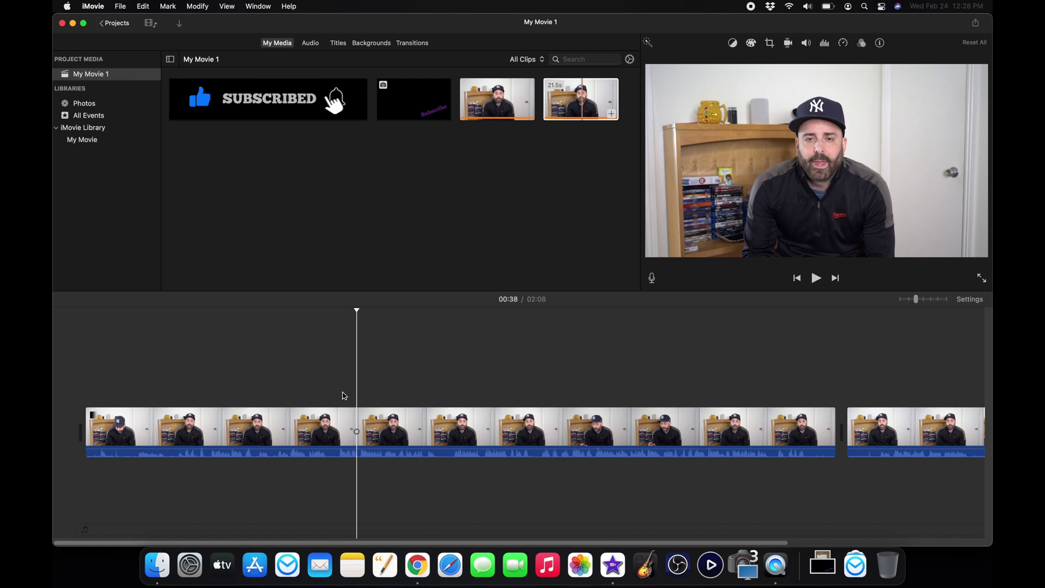
click(931, 300)
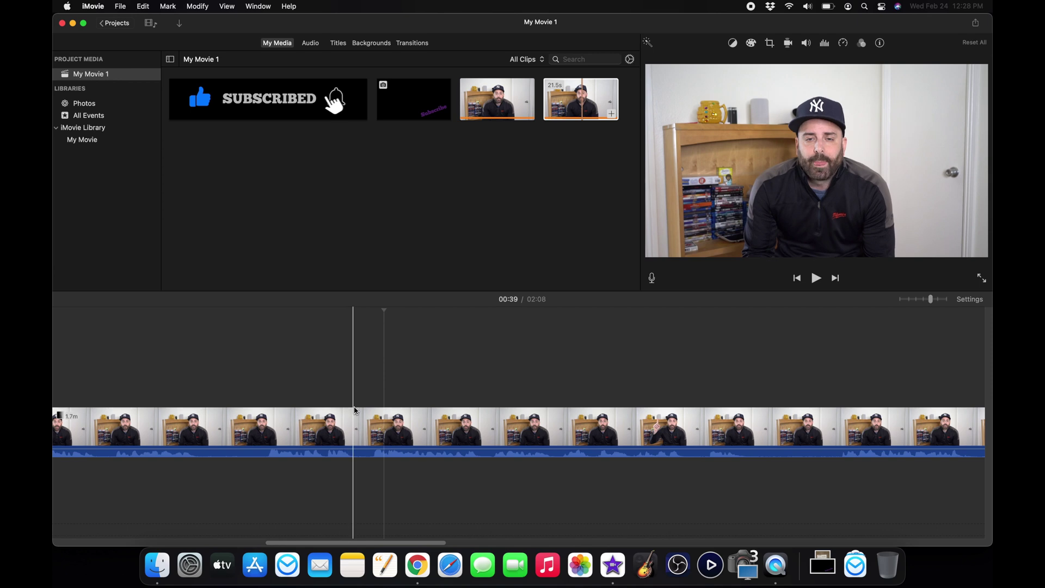
key(space)
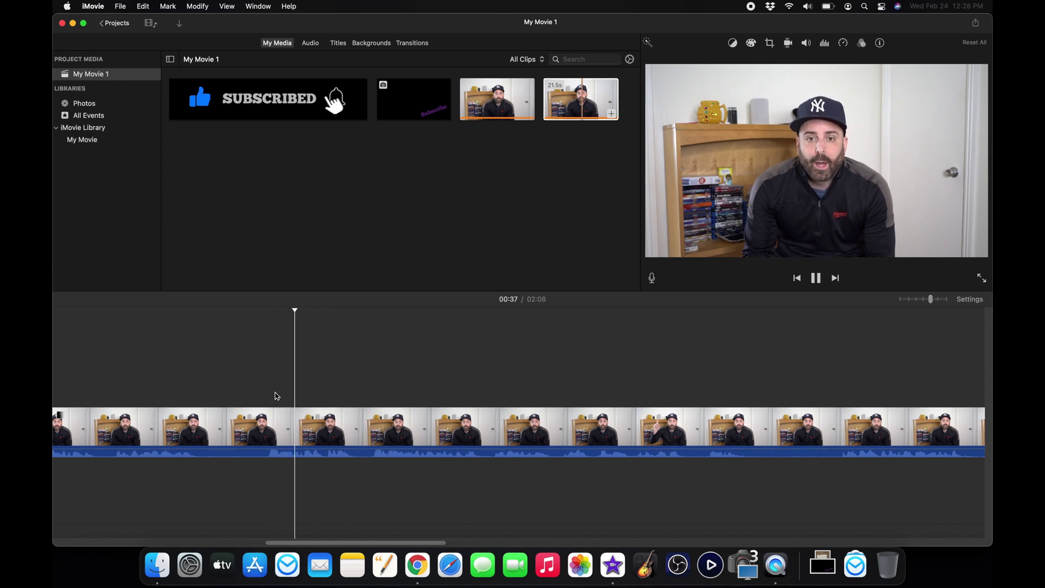
key(space)
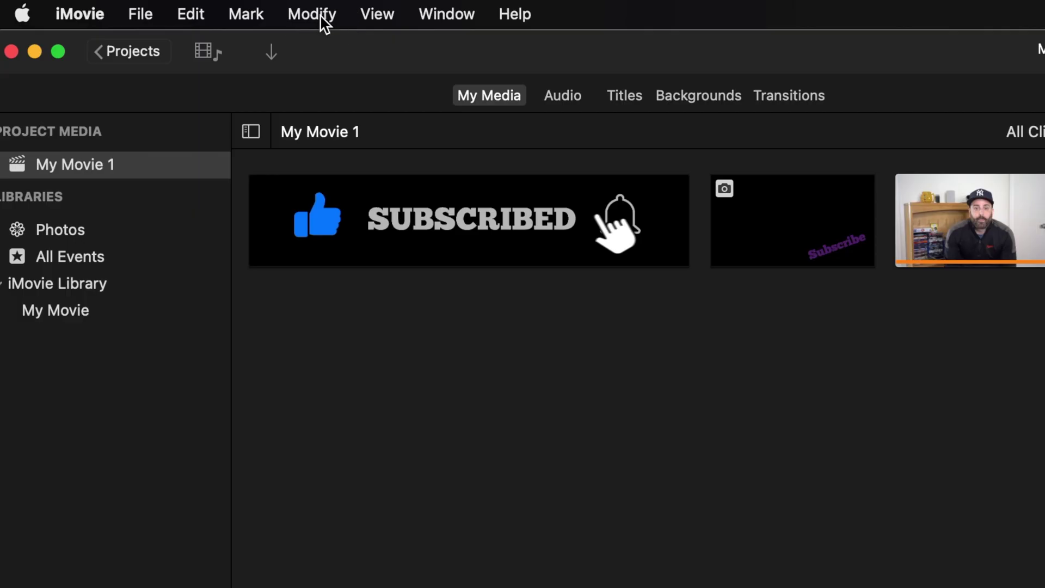
Step: Trim the first clip to the playhead at 00:39 with Modify > Trim To Playhead
click(312, 14)
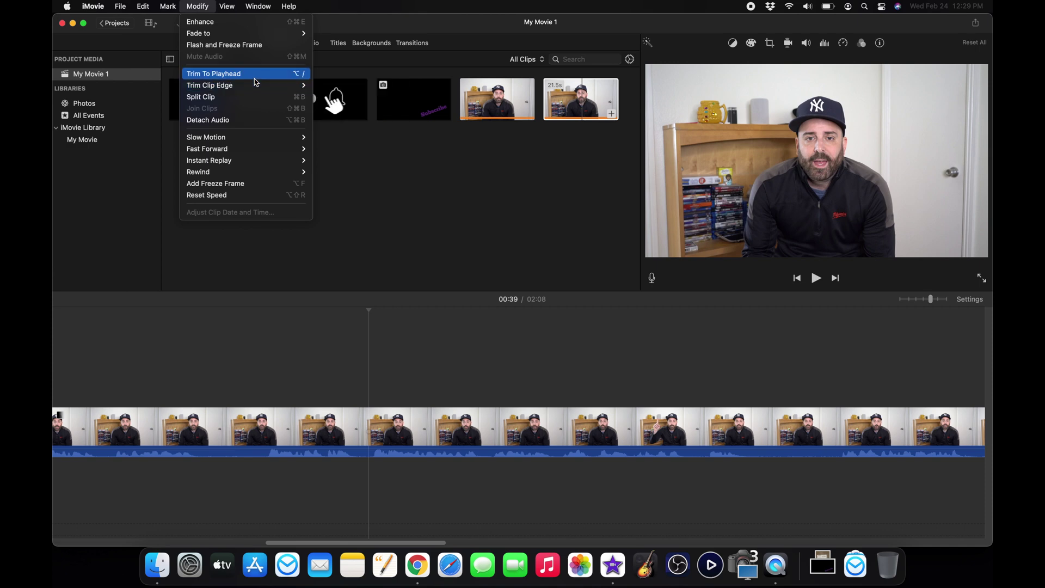
click(254, 78)
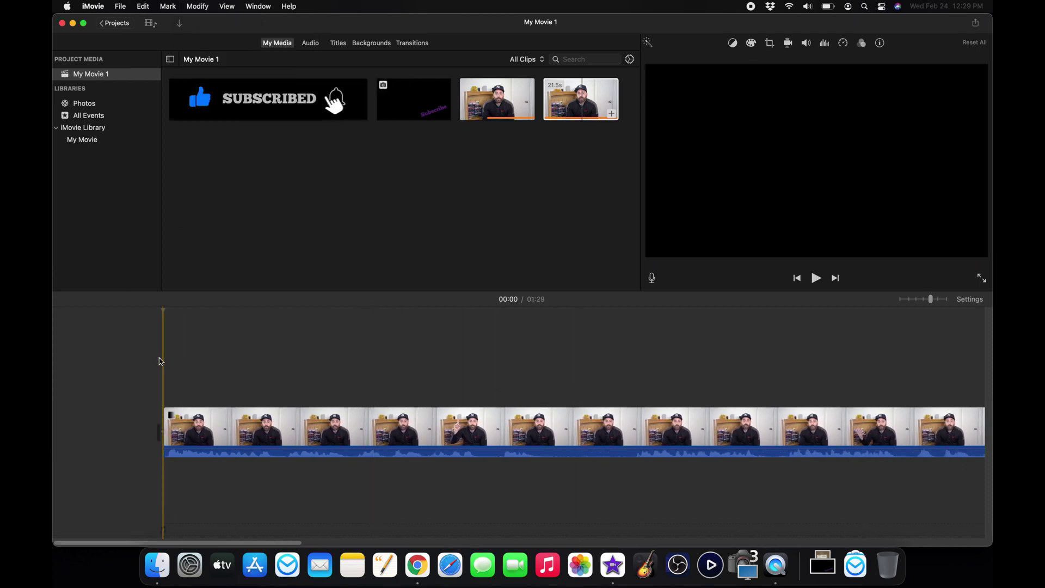
Step: Play through the movie and split the talking-head clip at 00:05
key(space)
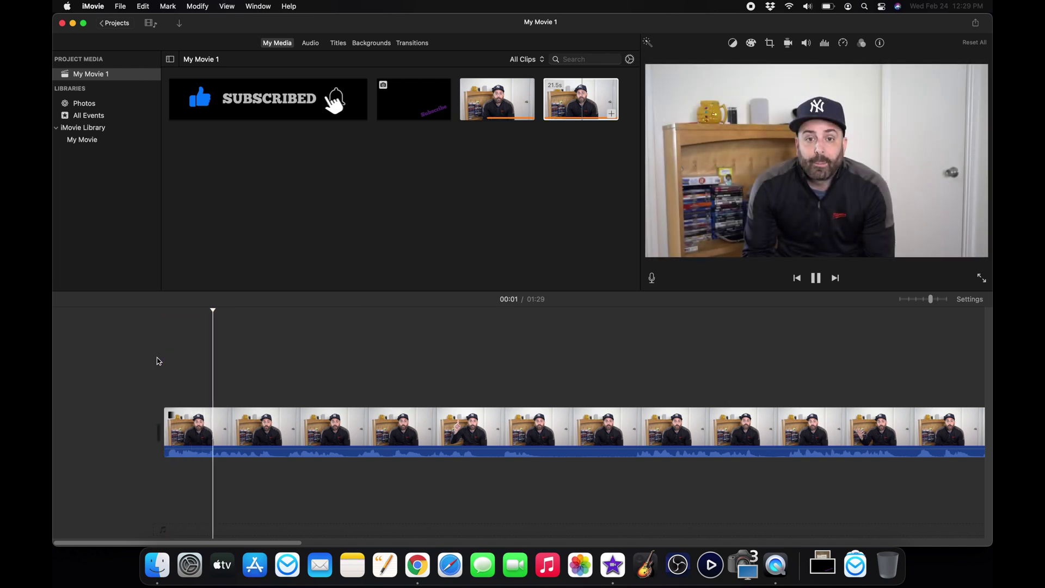
click(547, 377)
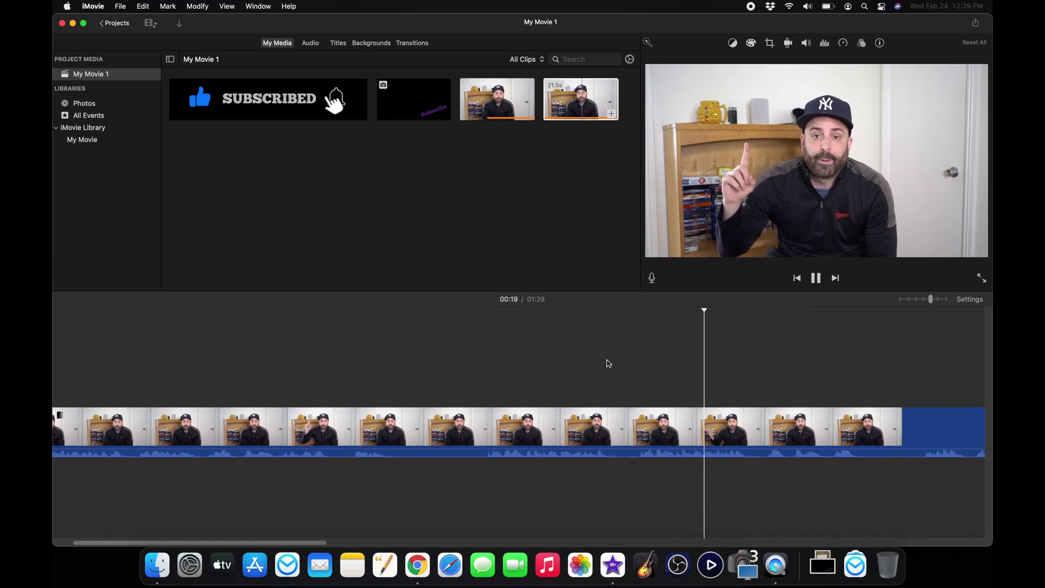
key(space)
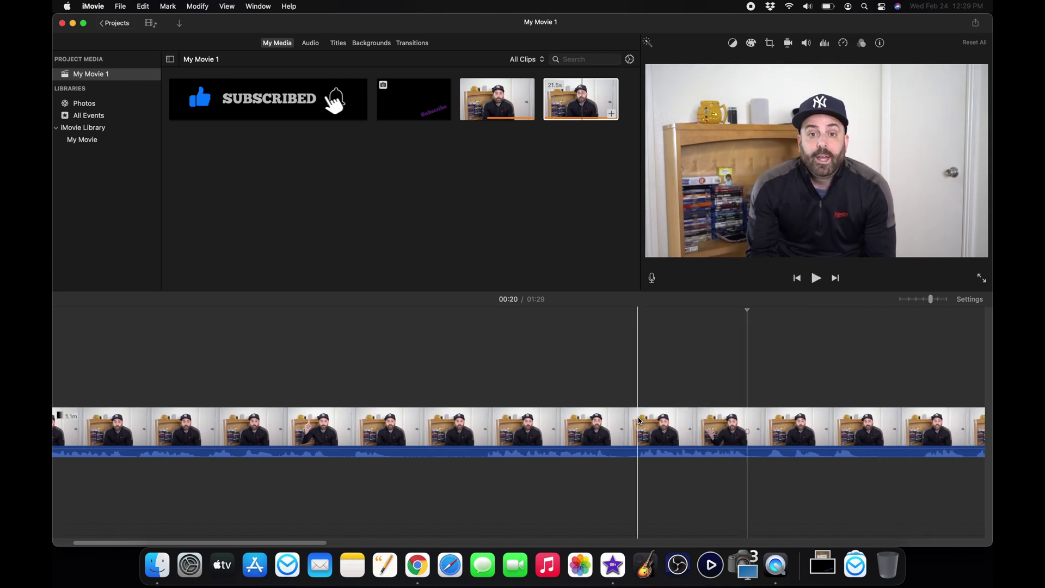
click(97, 407)
key(space)
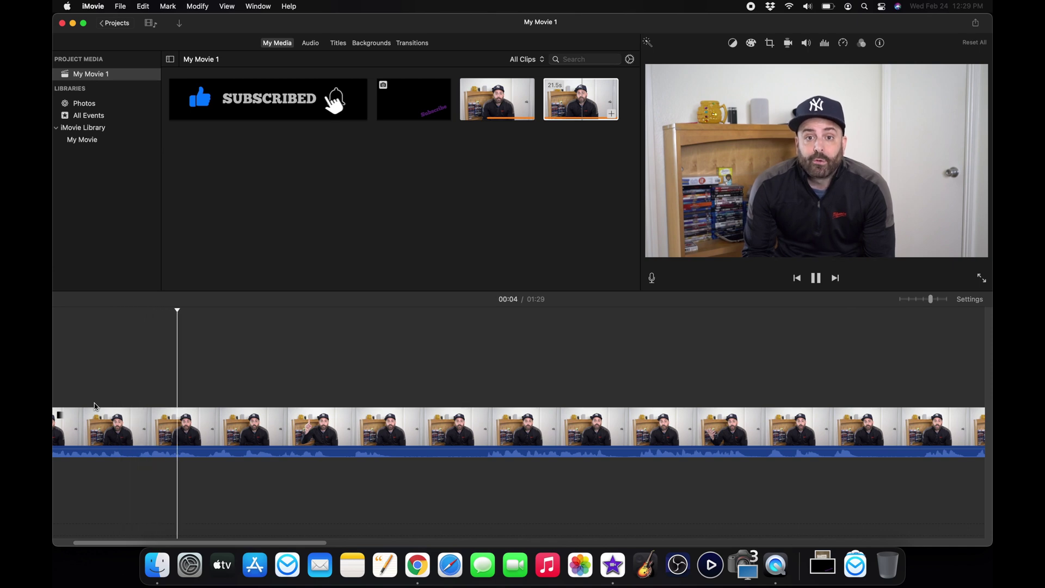
key(space)
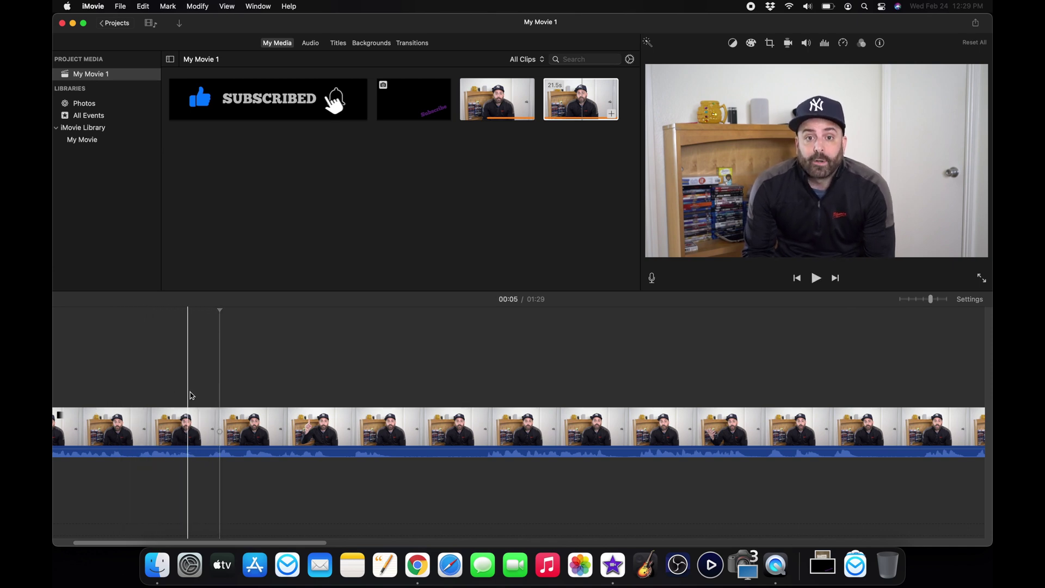
click(189, 397)
key(space)
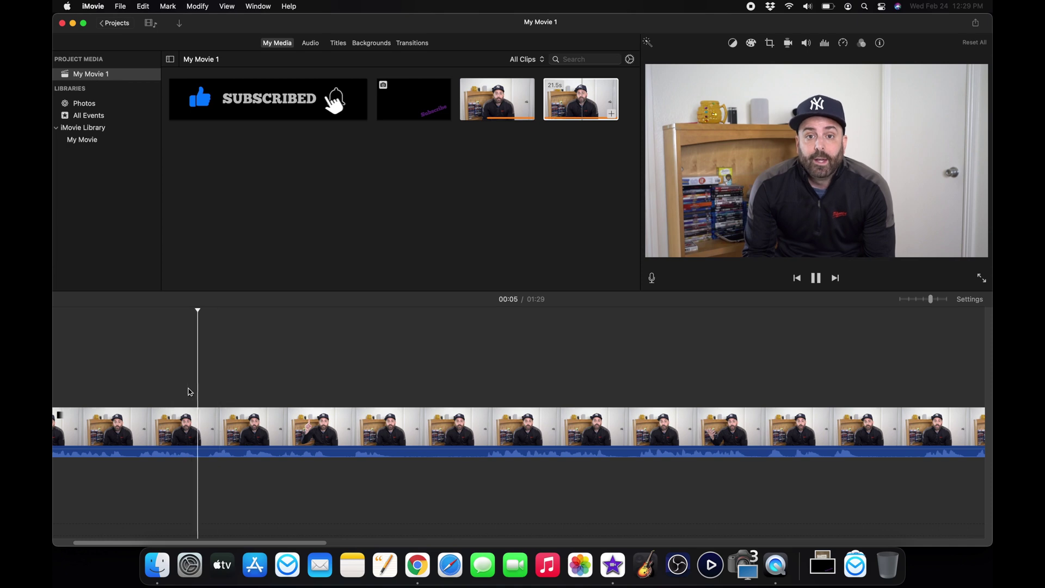
key(space)
key(Left)
key(Left)
key(Left)
key(Left)
key(Left)
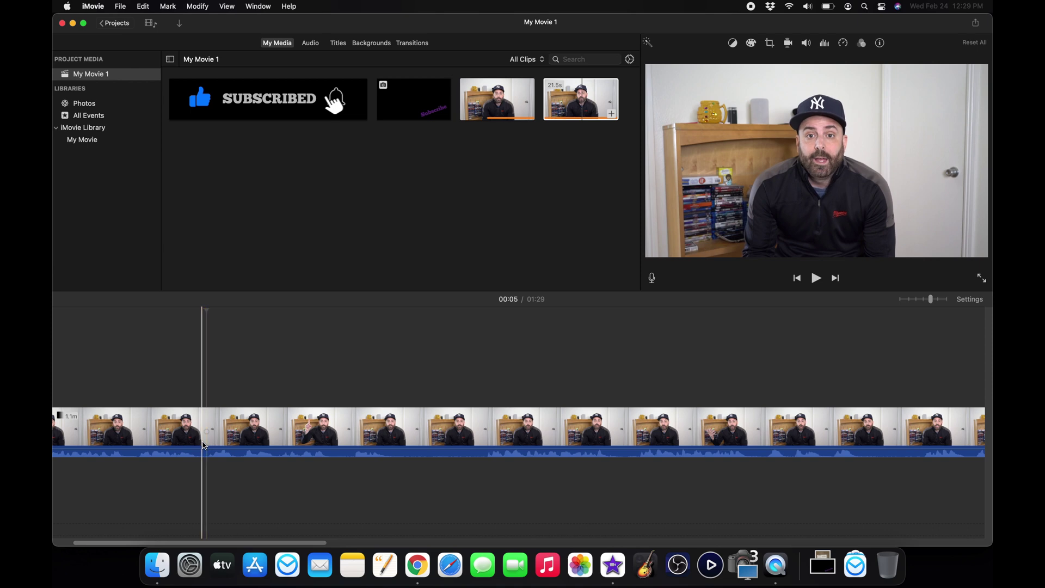
click(197, 7)
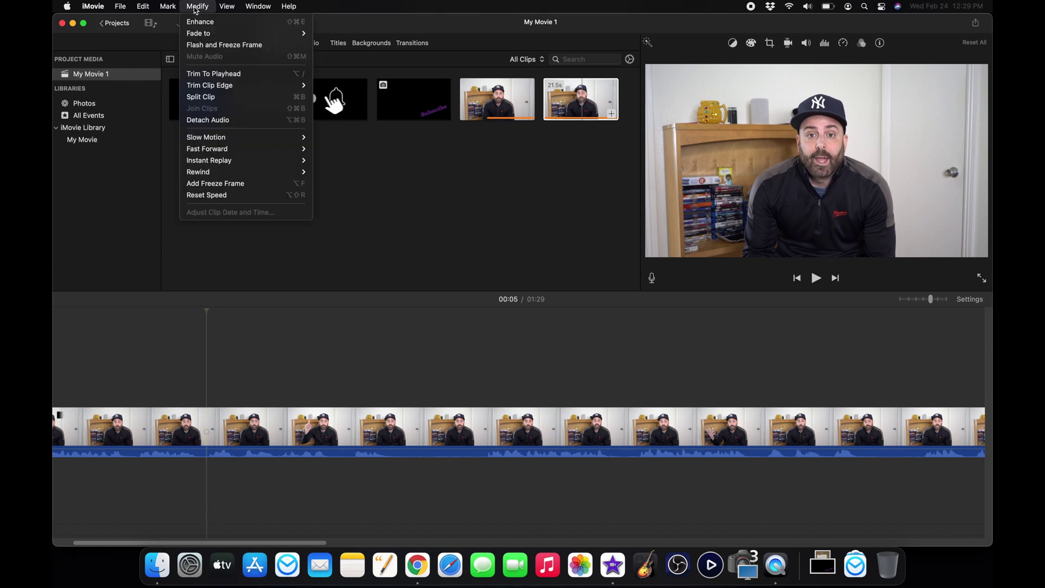
click(252, 96)
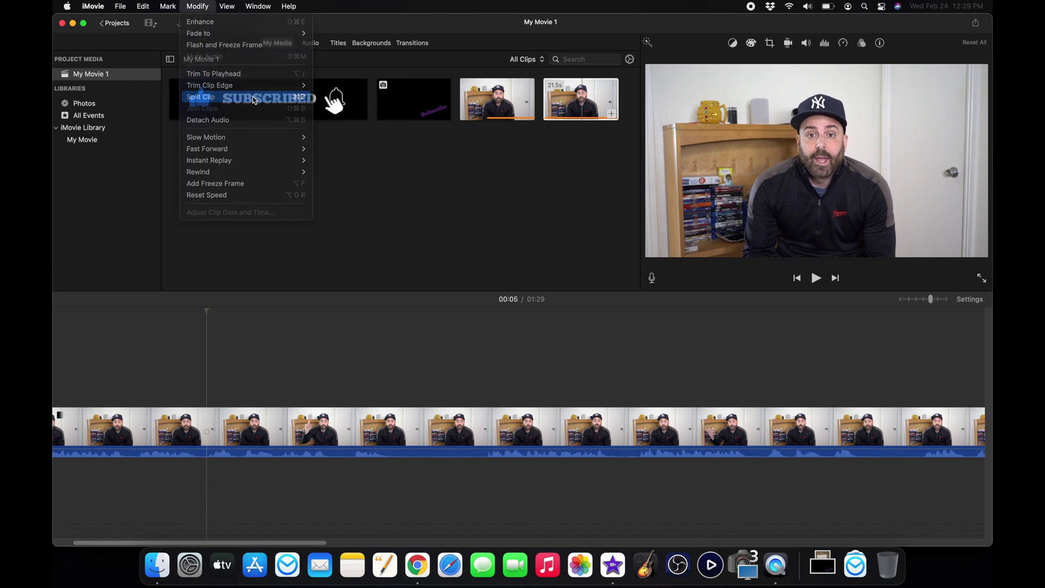
Step: Split again at 00:17, delete the 12.3-second middle piece, and replay the edit
key(space)
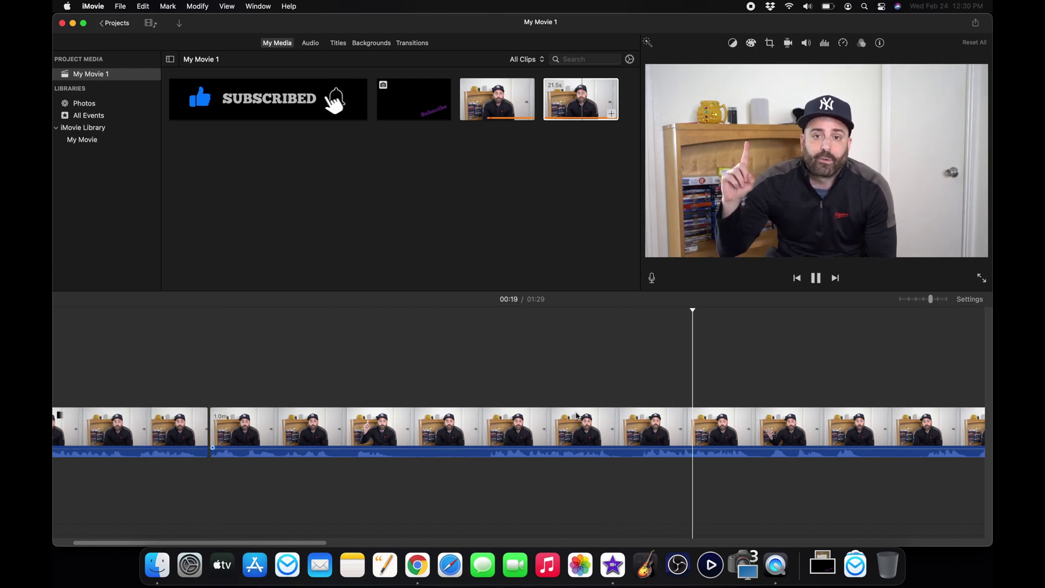
click(647, 416)
key(Left)
key(Left)
key(Left)
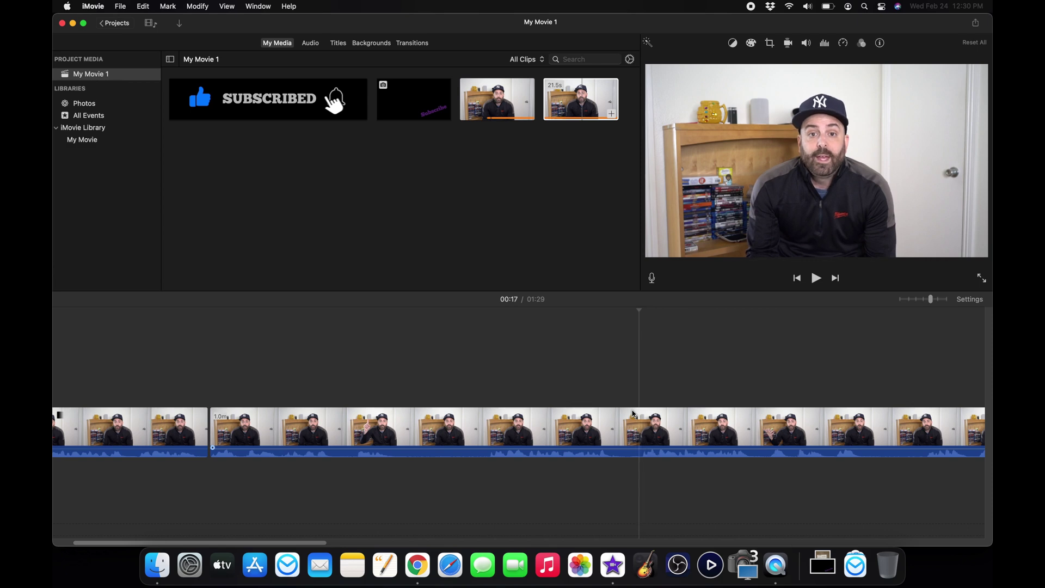
click(197, 6)
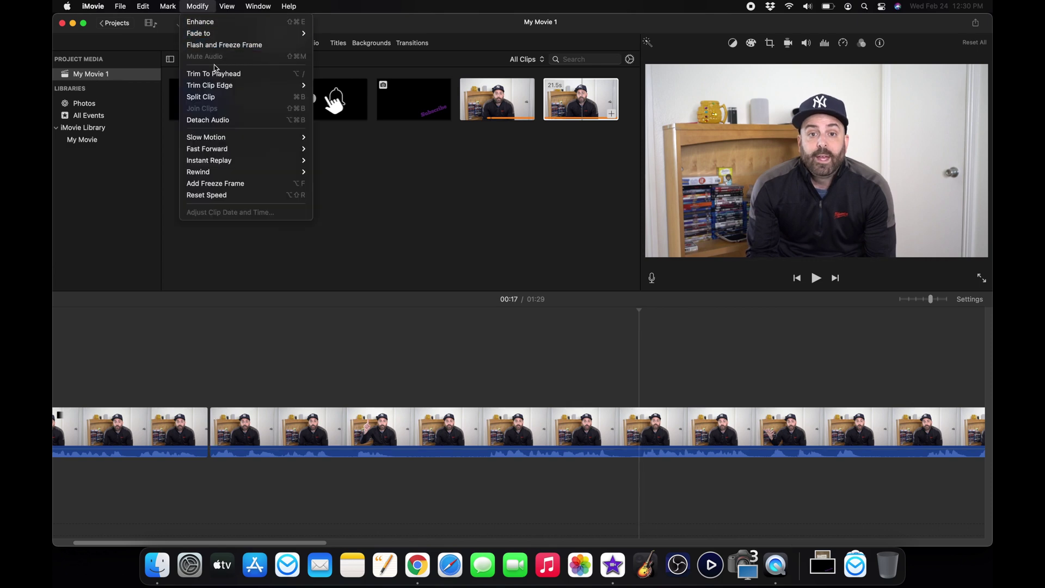
click(201, 97)
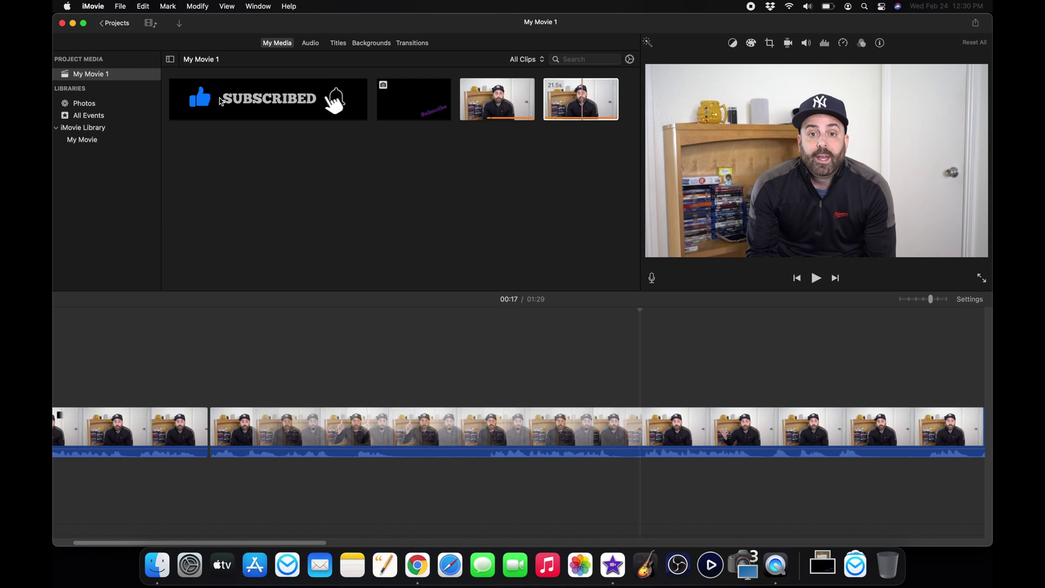
click(429, 421)
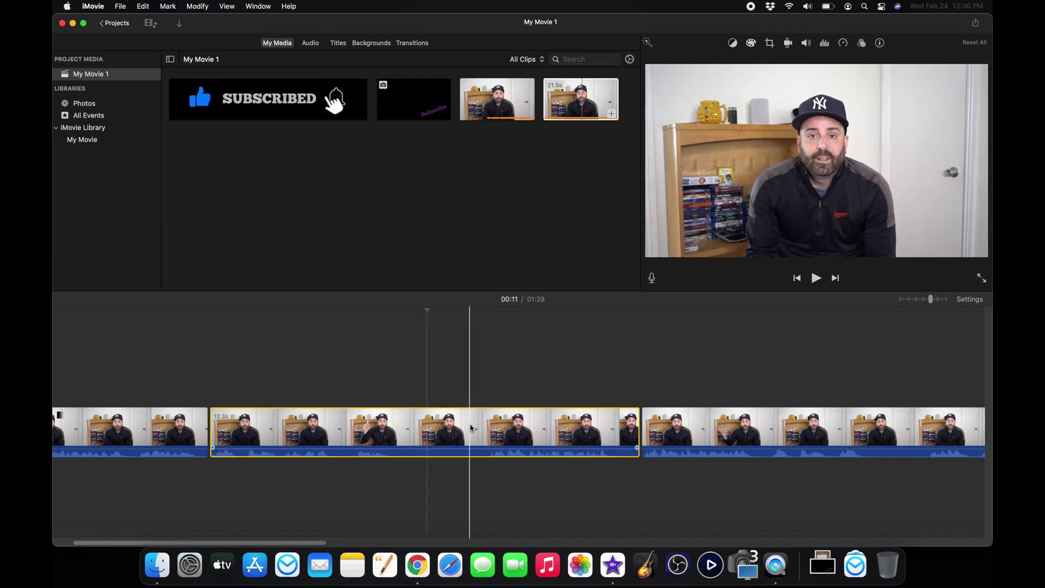
key(Delete)
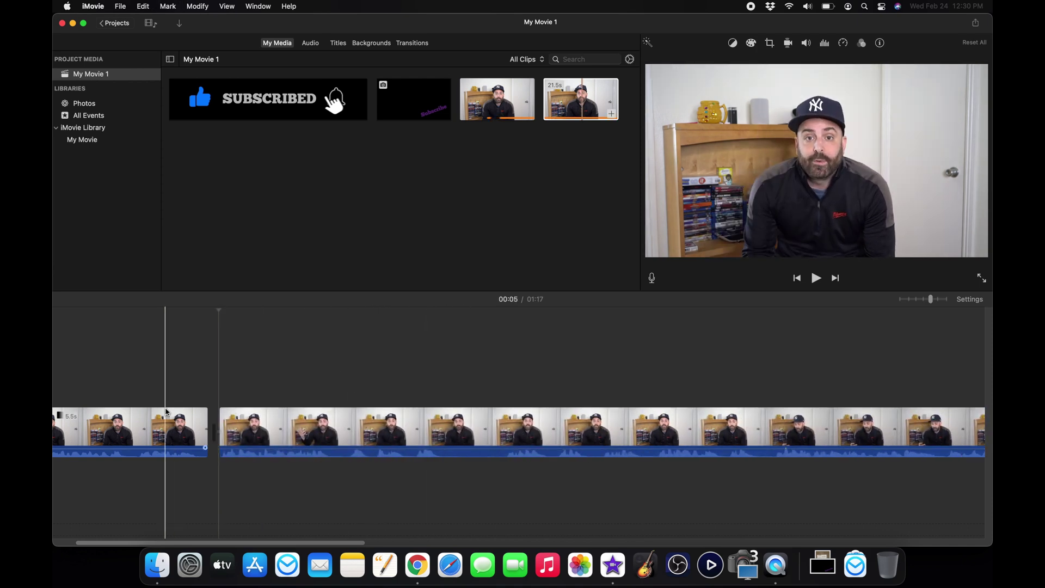
key(space)
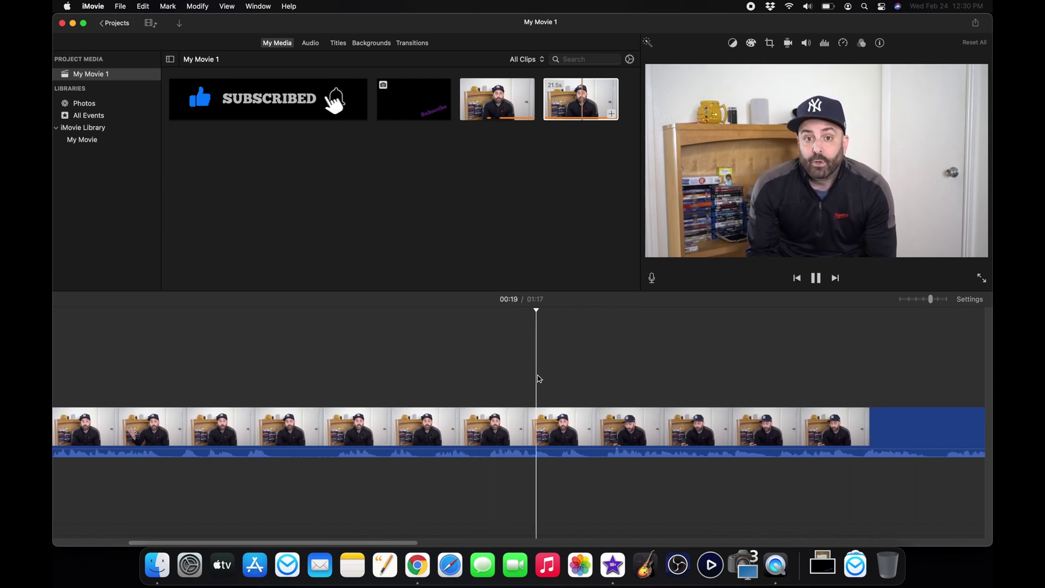
Step: Review the footage and split the clip at 00:08
key(space)
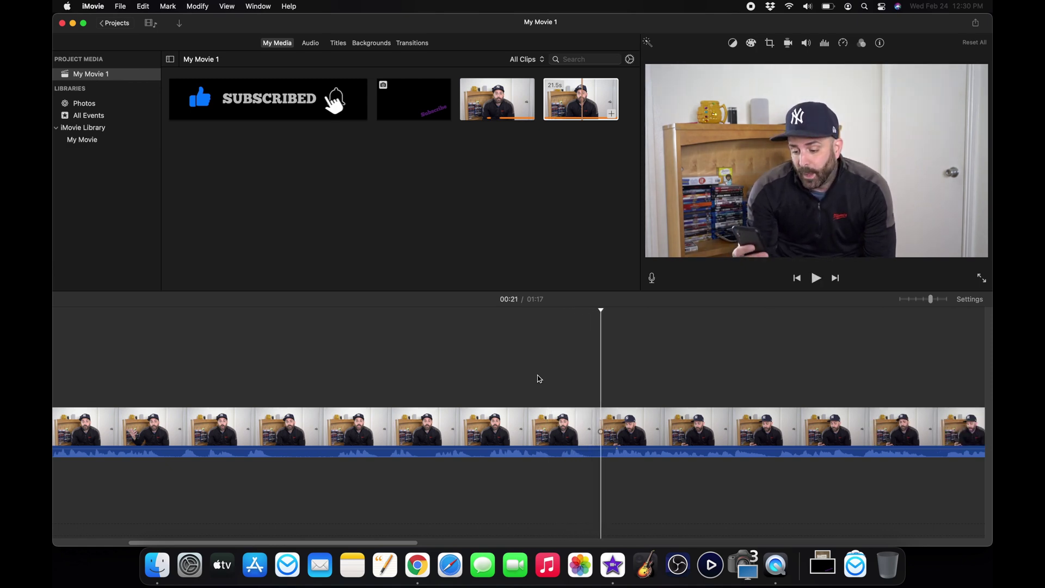
key(space)
key(space)
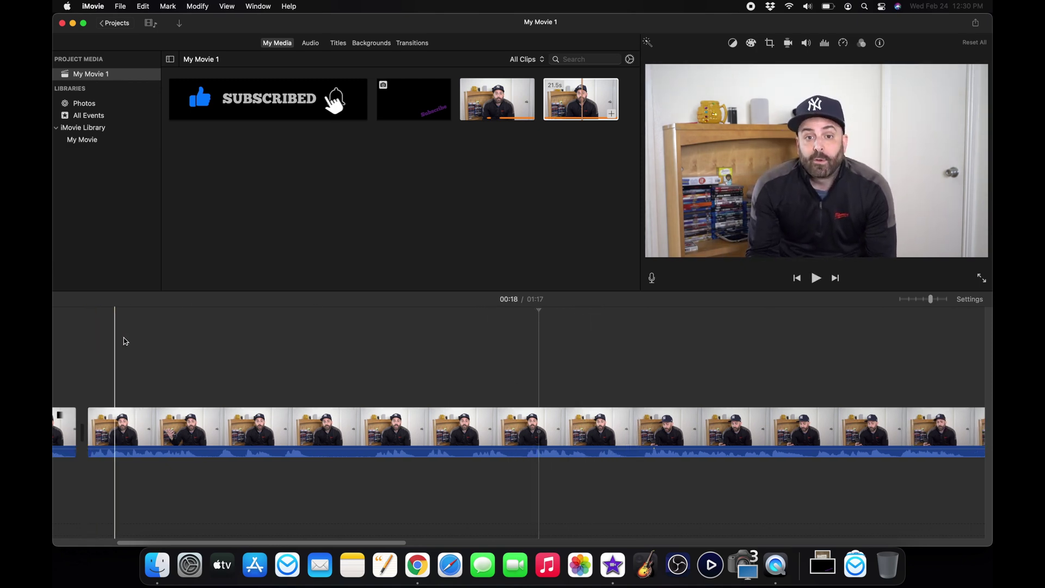
key(space)
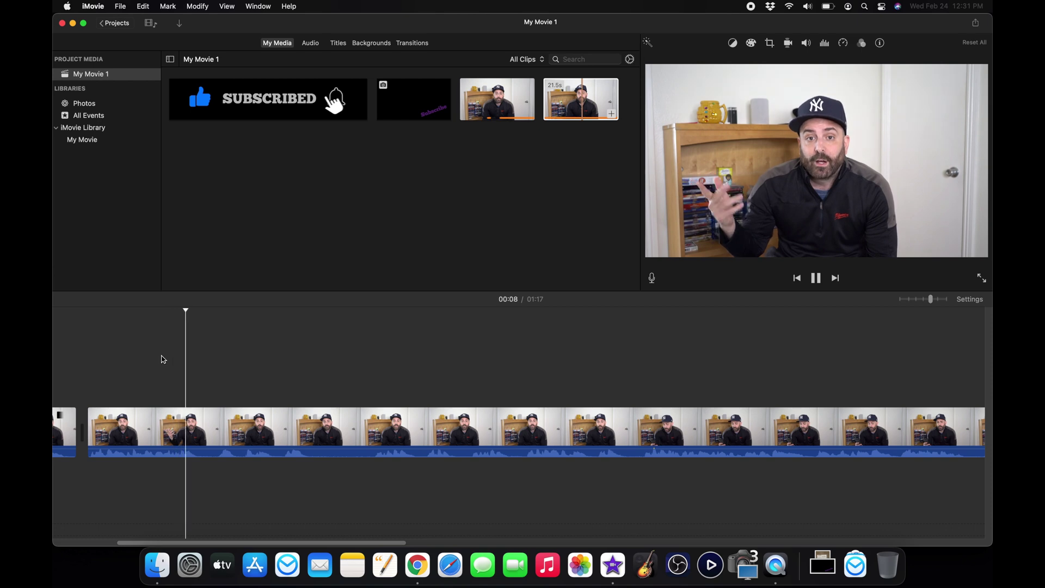
key(space)
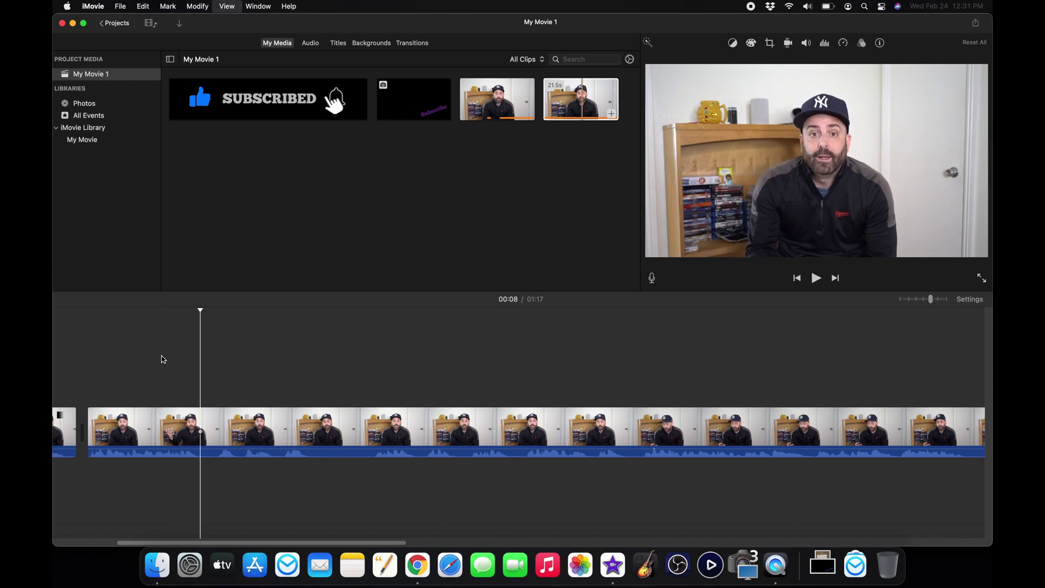
click(198, 7)
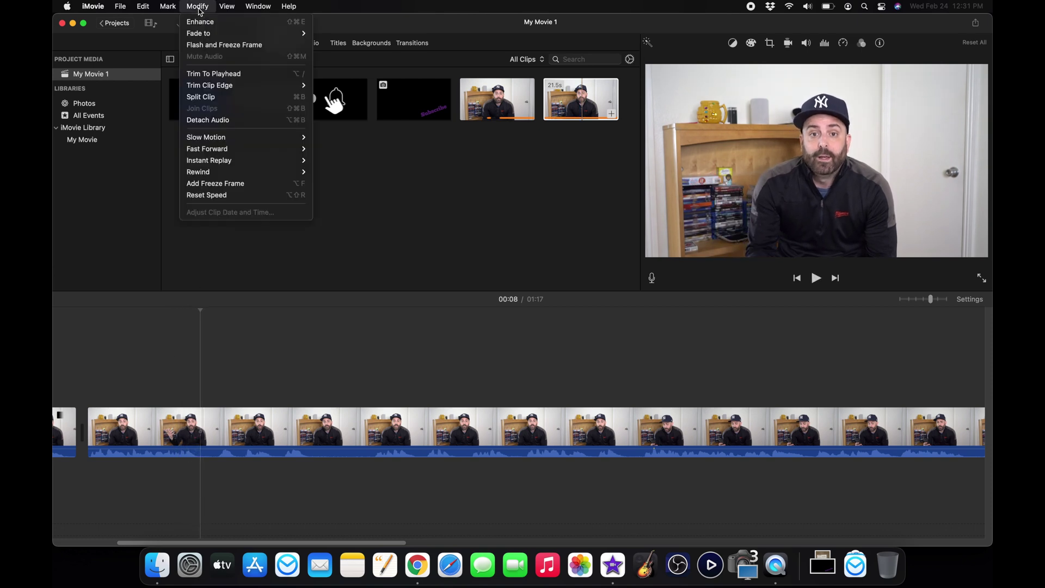
click(217, 97)
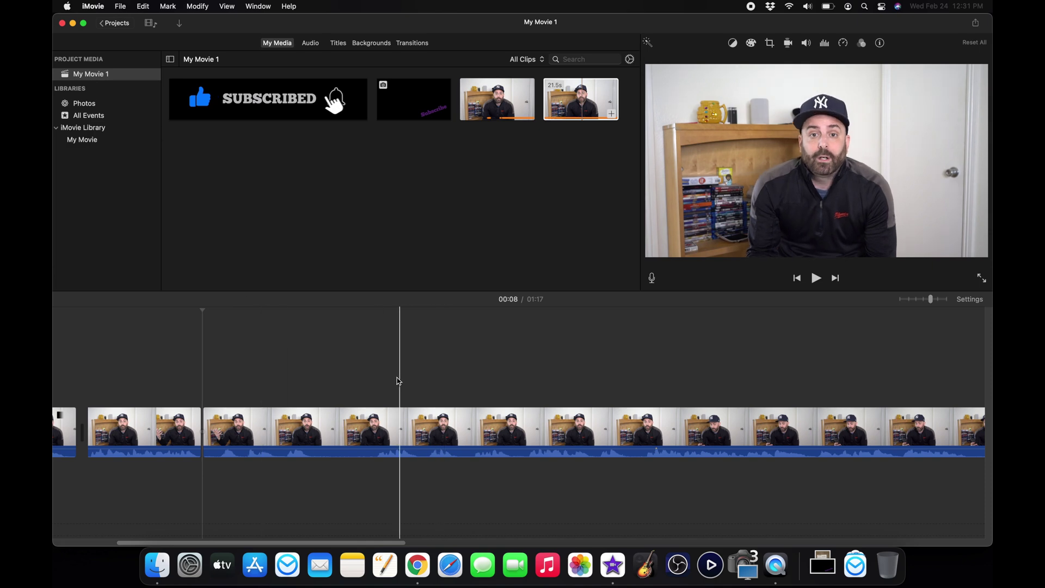
Step: Split the clip again around 00:20 and delete the 9.2-second piece
key(space)
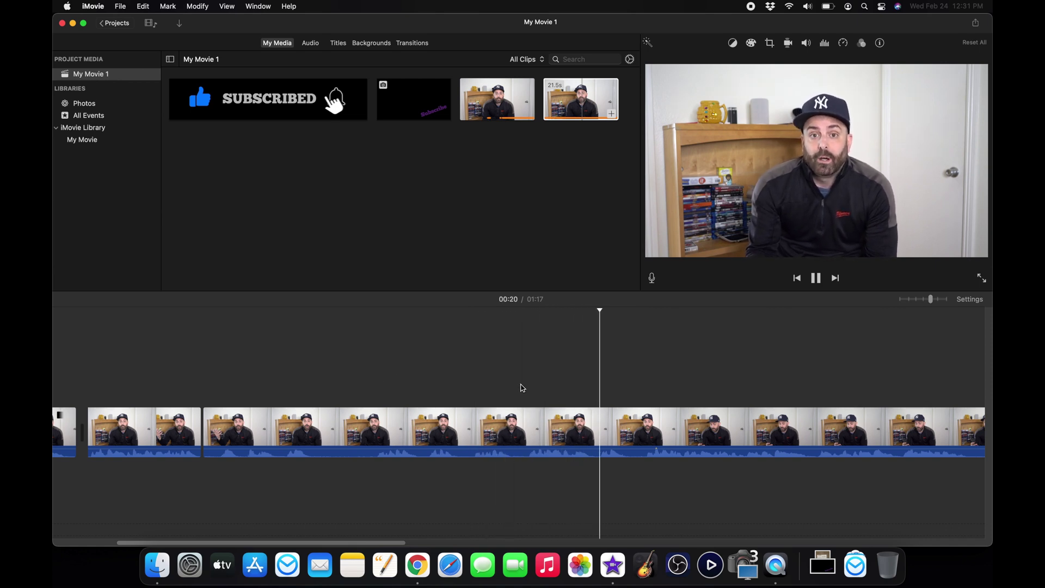
key(space)
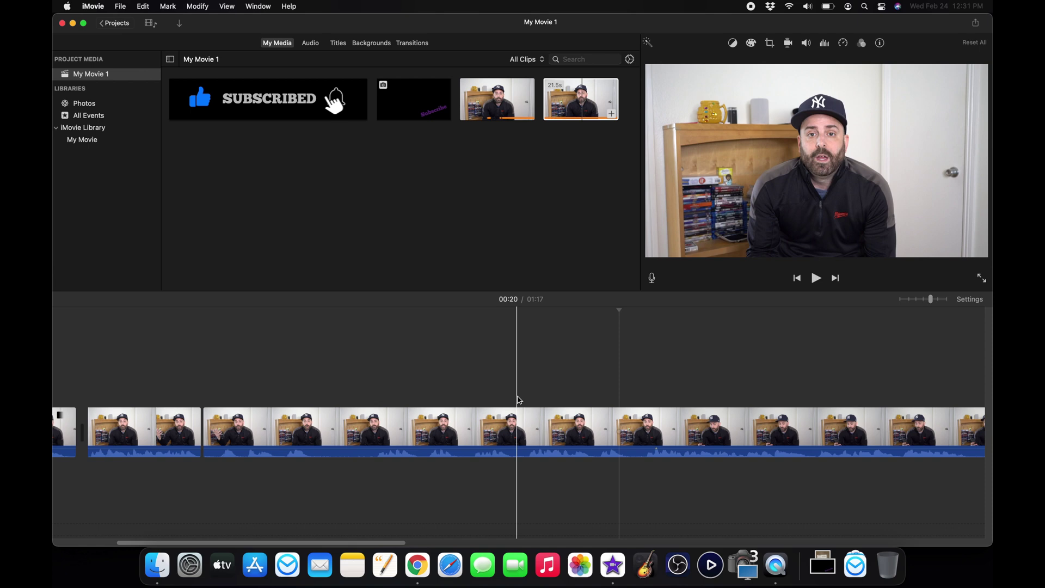
key(space)
key(space)
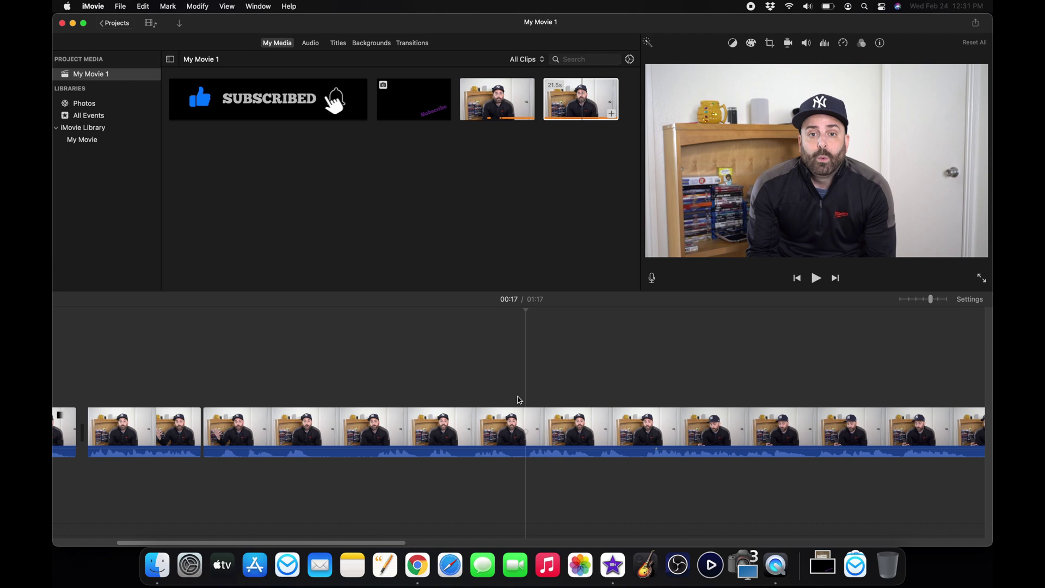
click(195, 4)
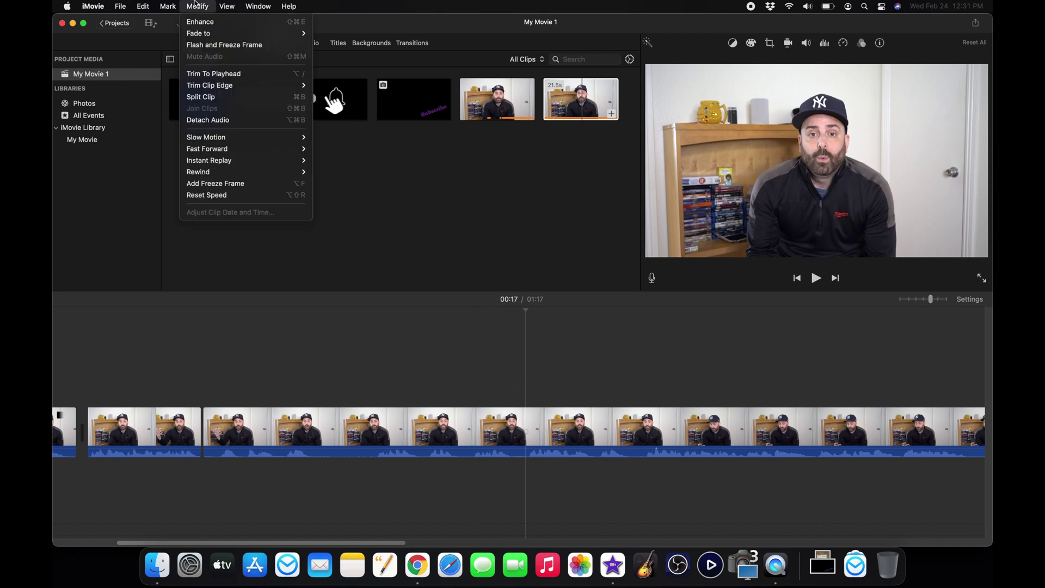
click(229, 98)
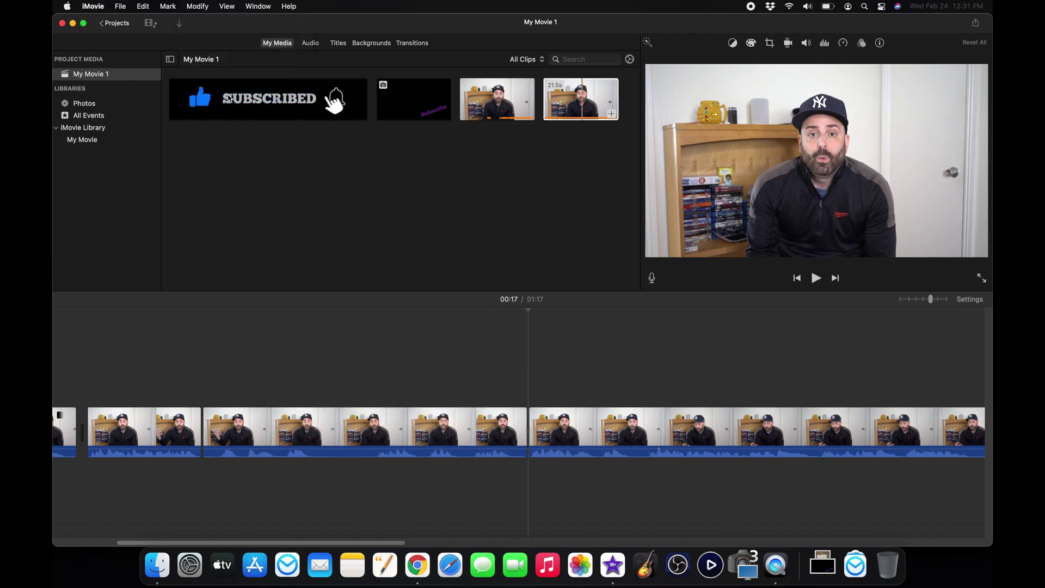
click(374, 422)
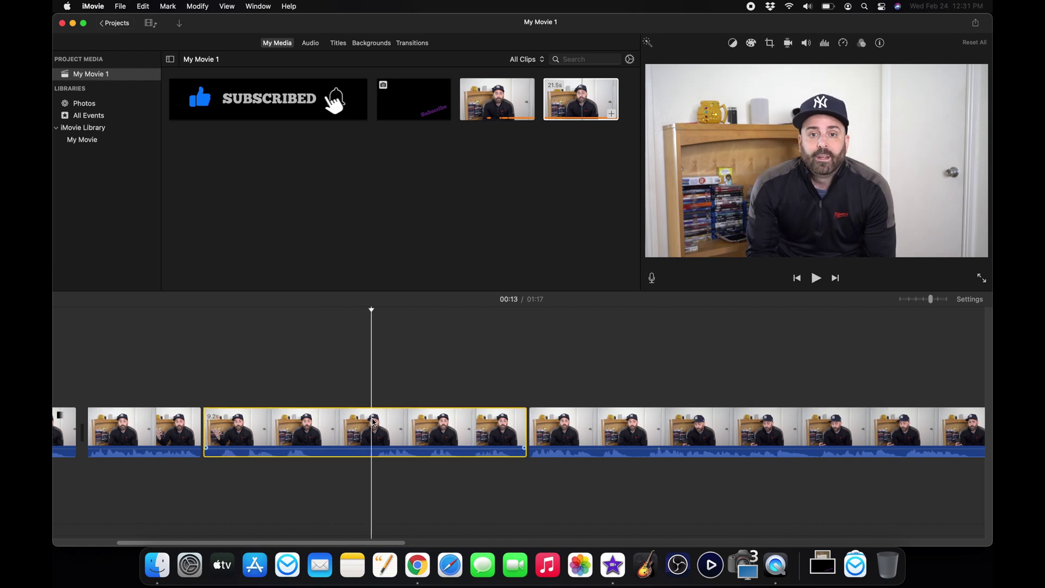
key(Delete)
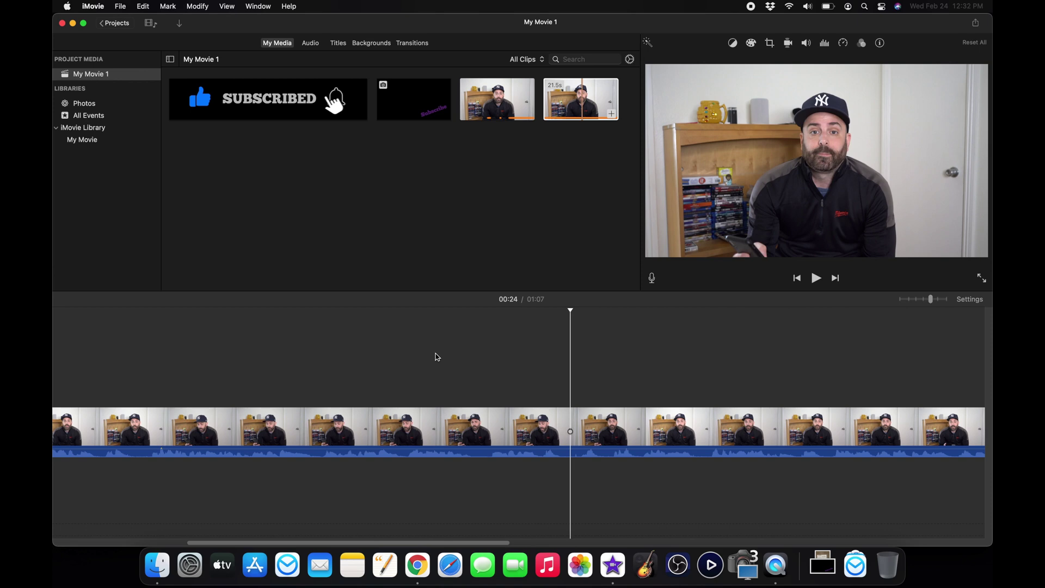
Step: Split the long clip at 00:24
key(space)
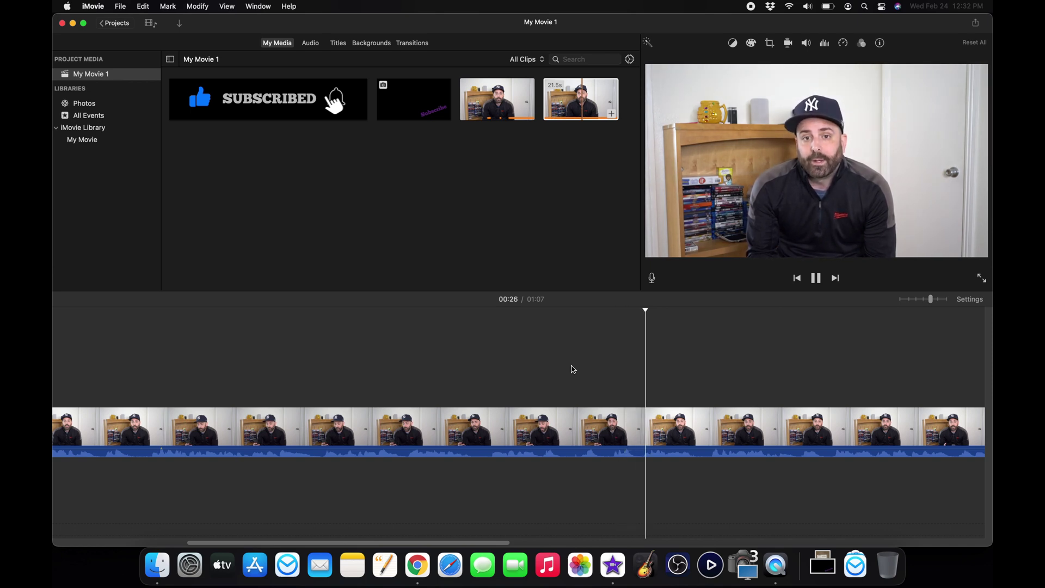
key(space)
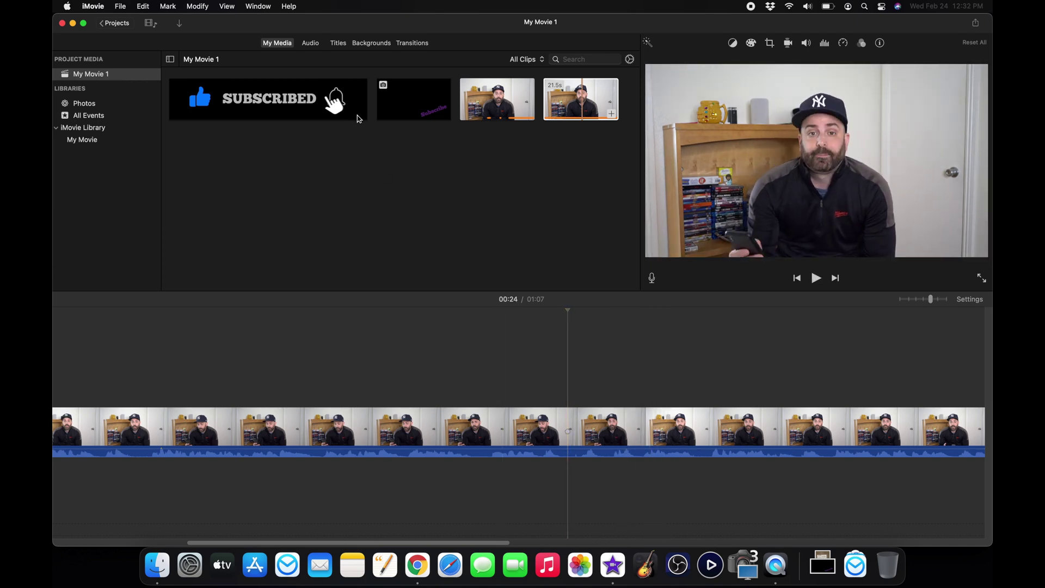
click(202, 5)
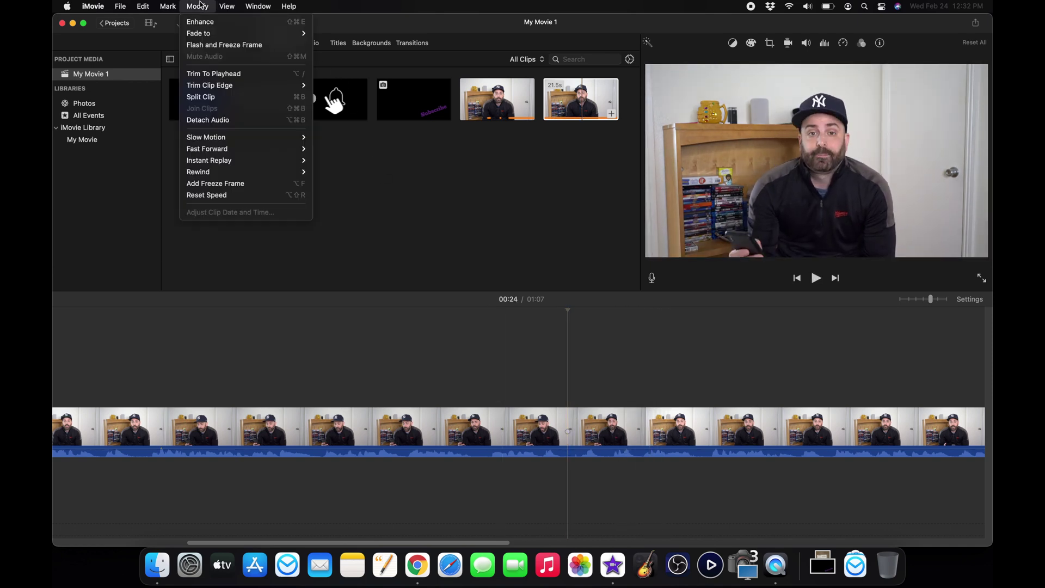
click(215, 98)
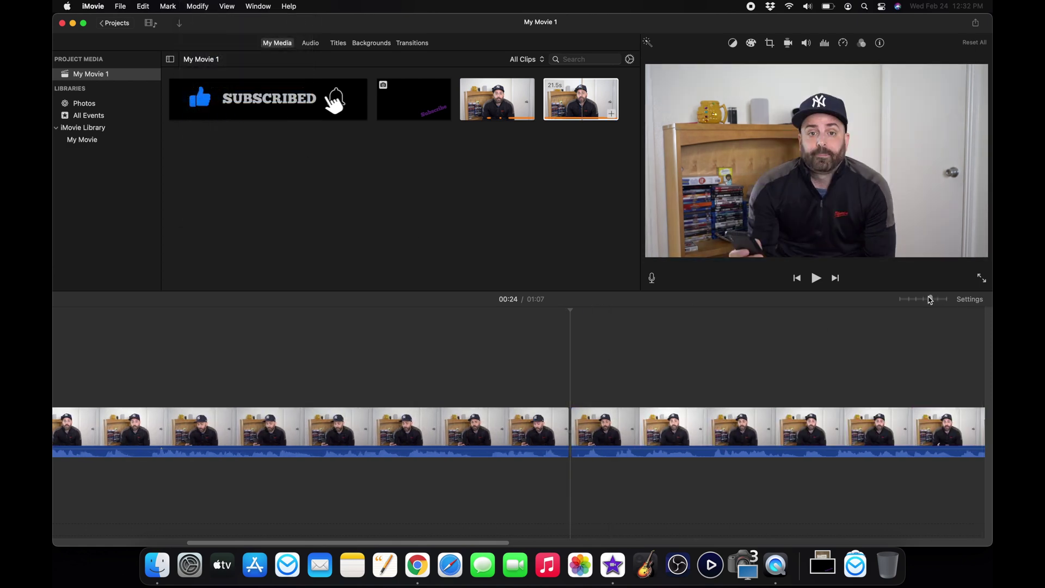
Step: Zoom the timeline out and move the last 21.5-second clip ahead of the previous clip
click(910, 299)
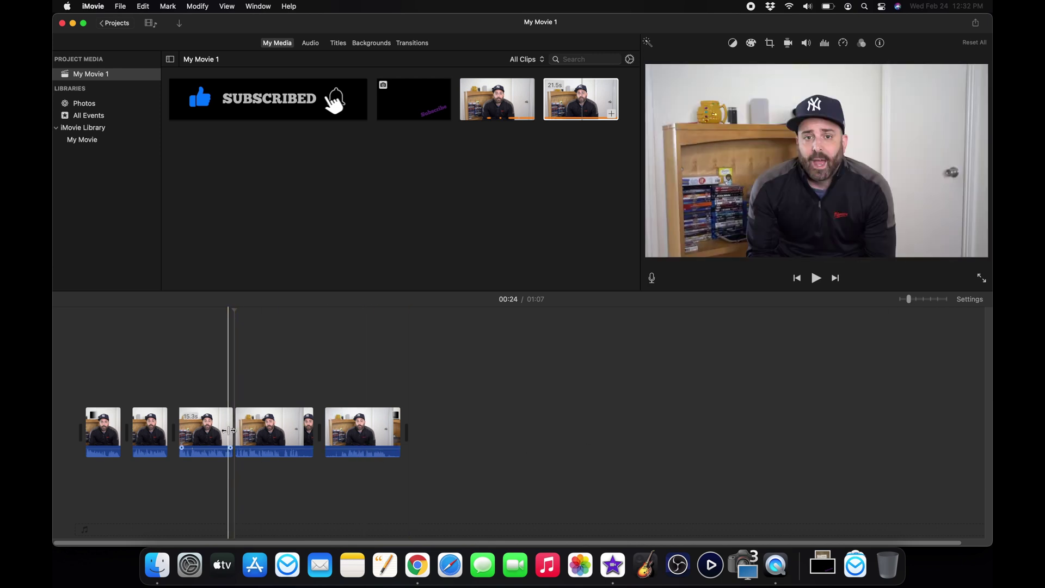
click(363, 429)
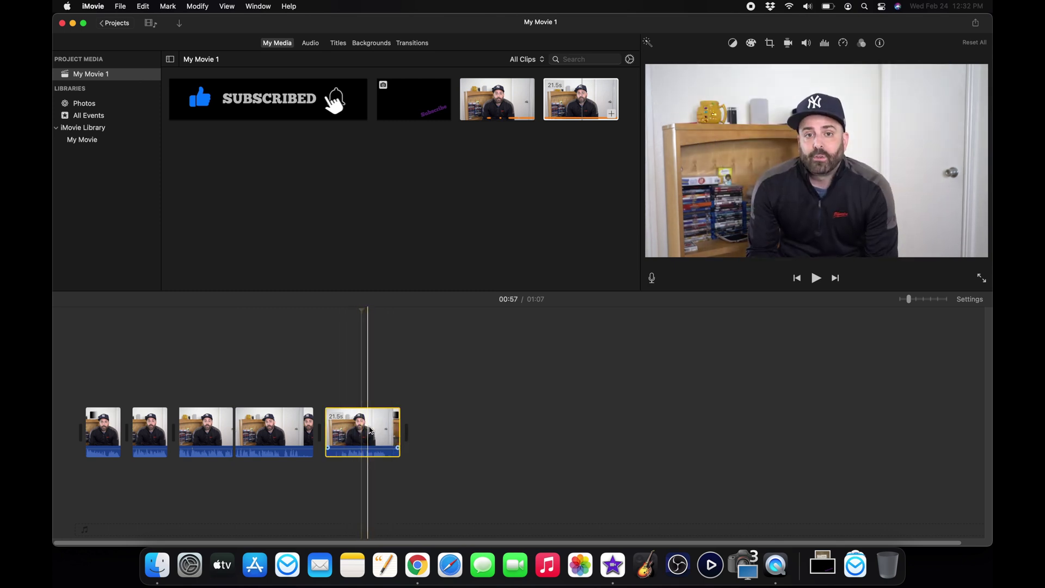
drag(364, 429, 264, 431)
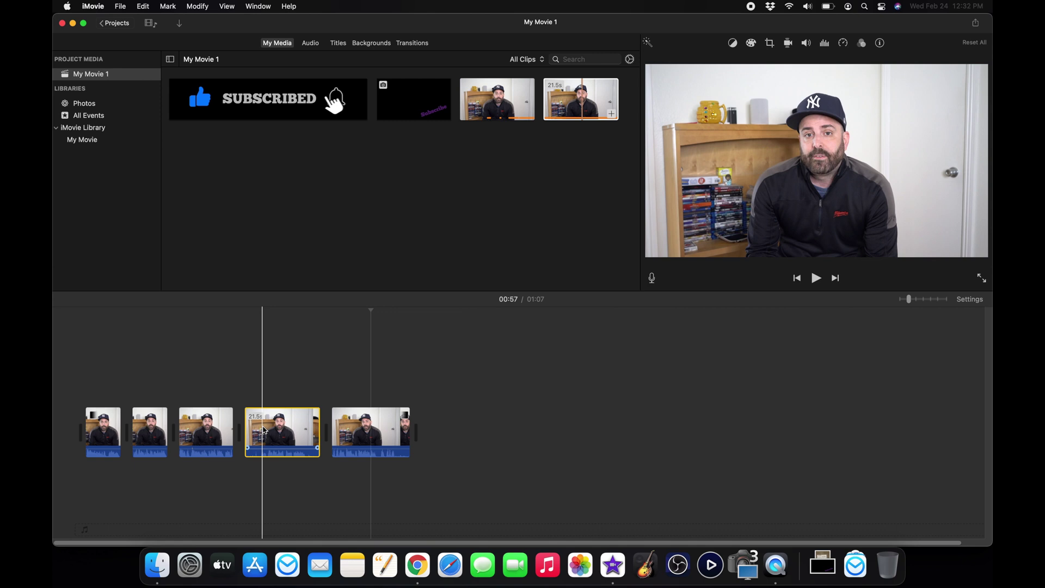
Step: Split the middle clip and delete the 6.6-second piece, then undo that deletion
click(927, 300)
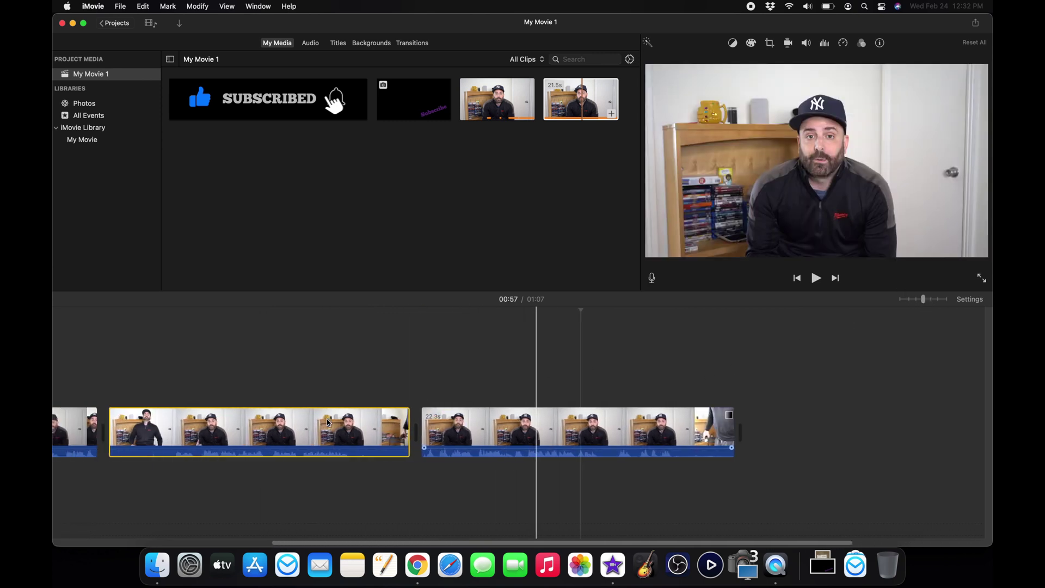
scroll(327, 419, left, 5)
click(335, 395)
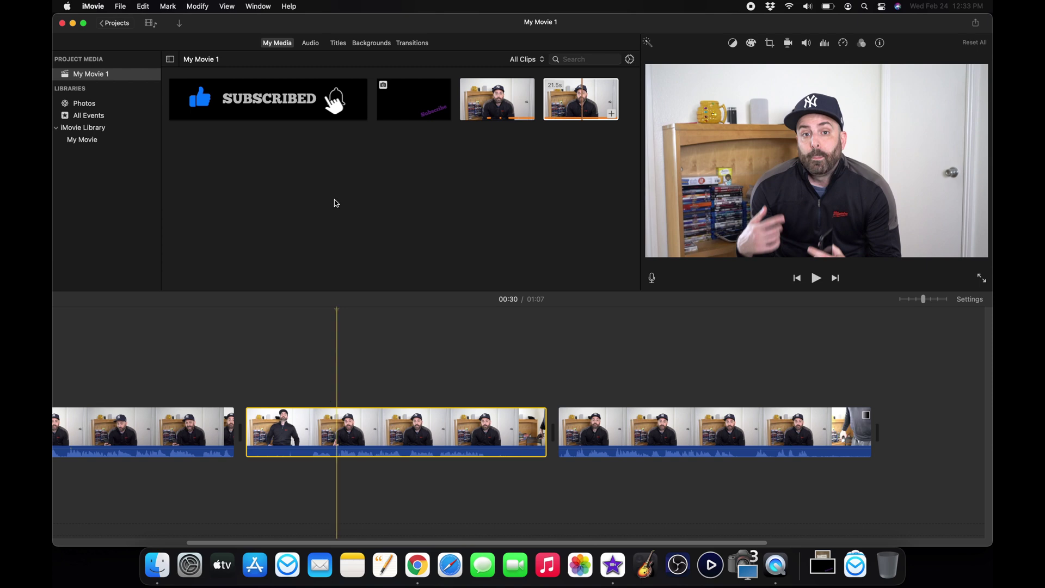
click(199, 6)
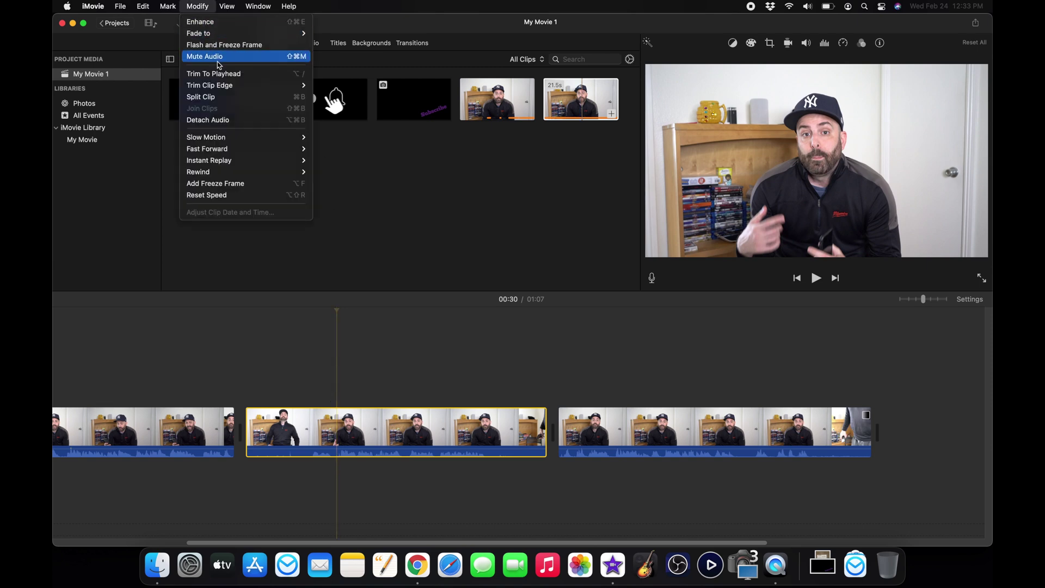
click(227, 97)
click(284, 424)
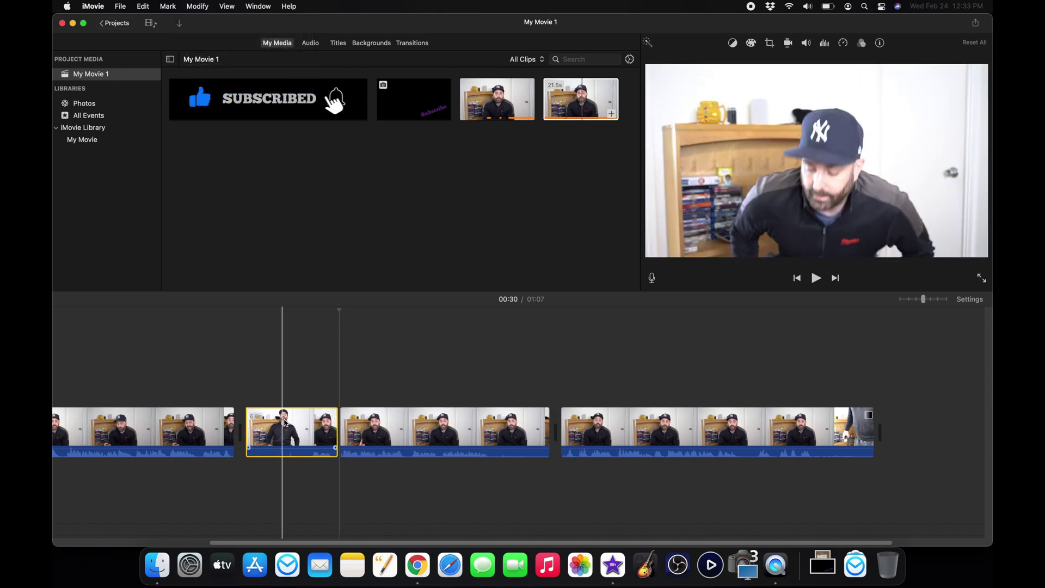
key(Delete)
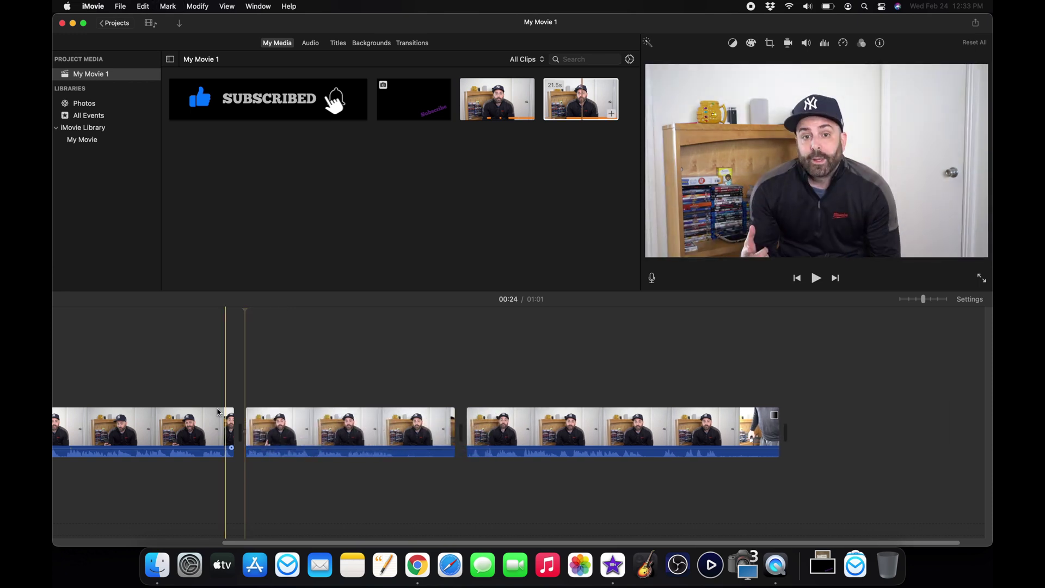
key(super+z)
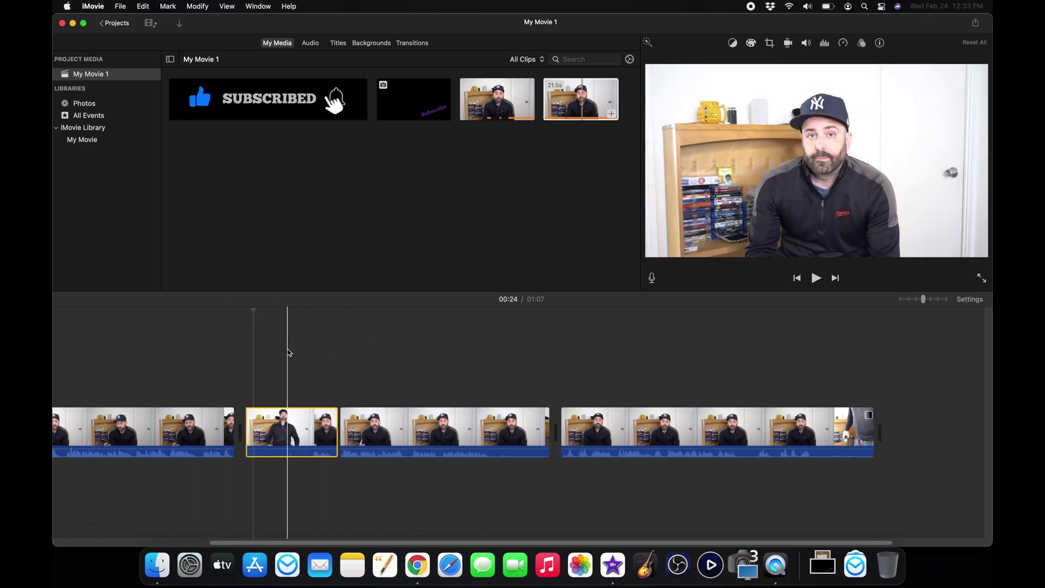
Step: Split at 00:30 and 00:35, deleting the 6.5-second and 3.9-second pieces
click(290, 351)
key(space)
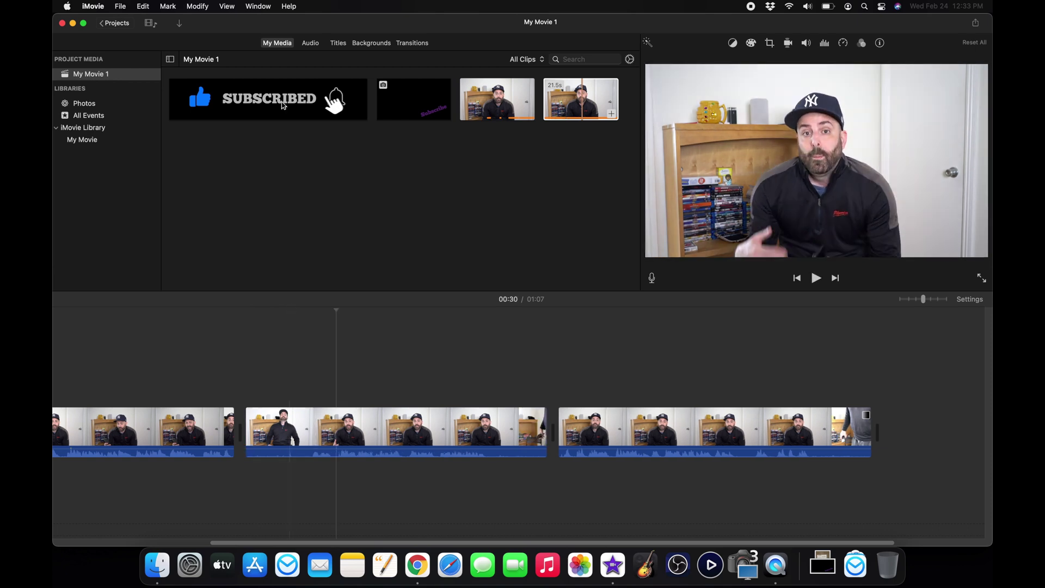
click(199, 6)
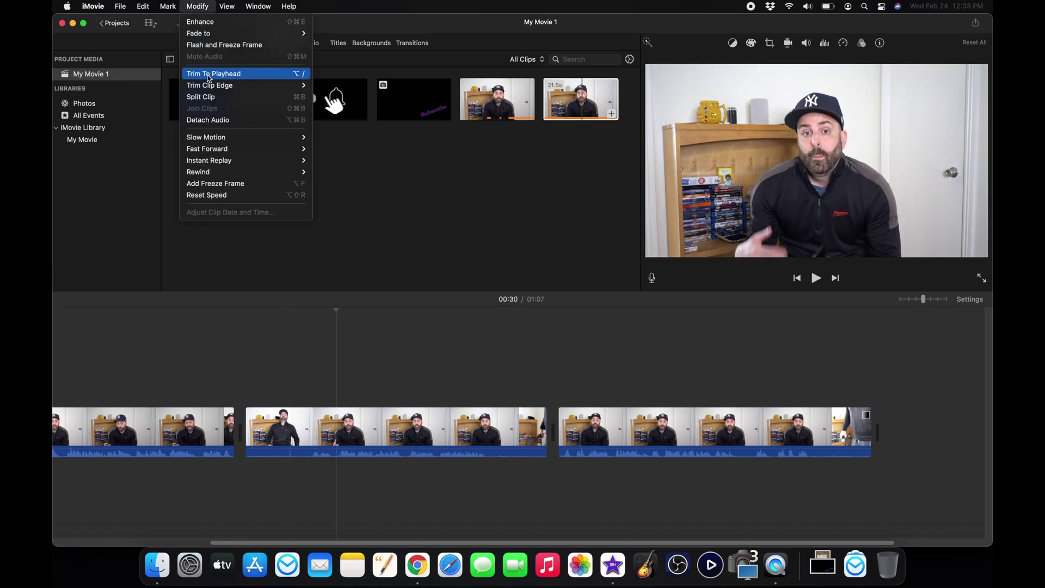
click(212, 96)
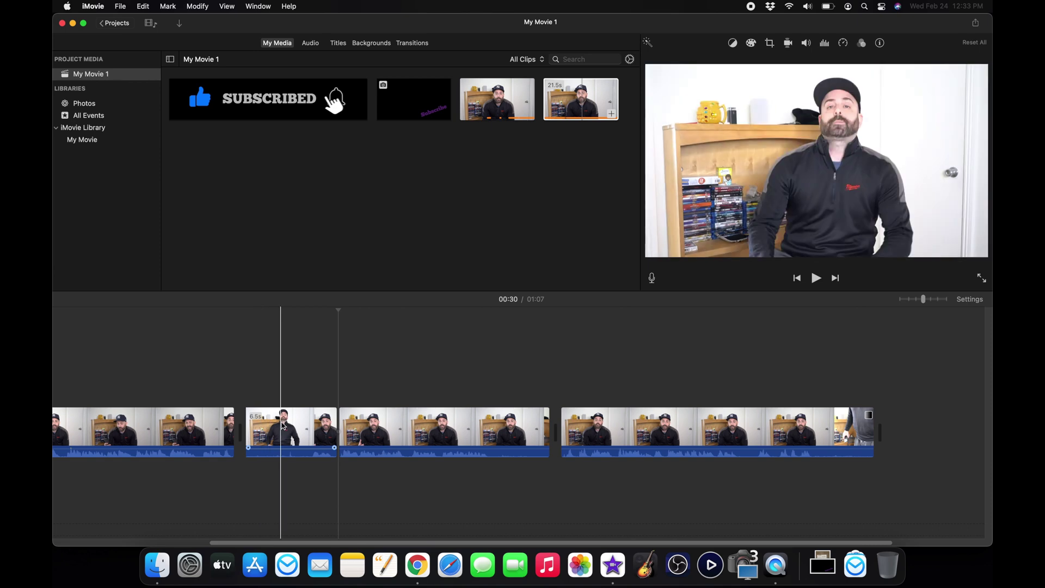
key(Delete)
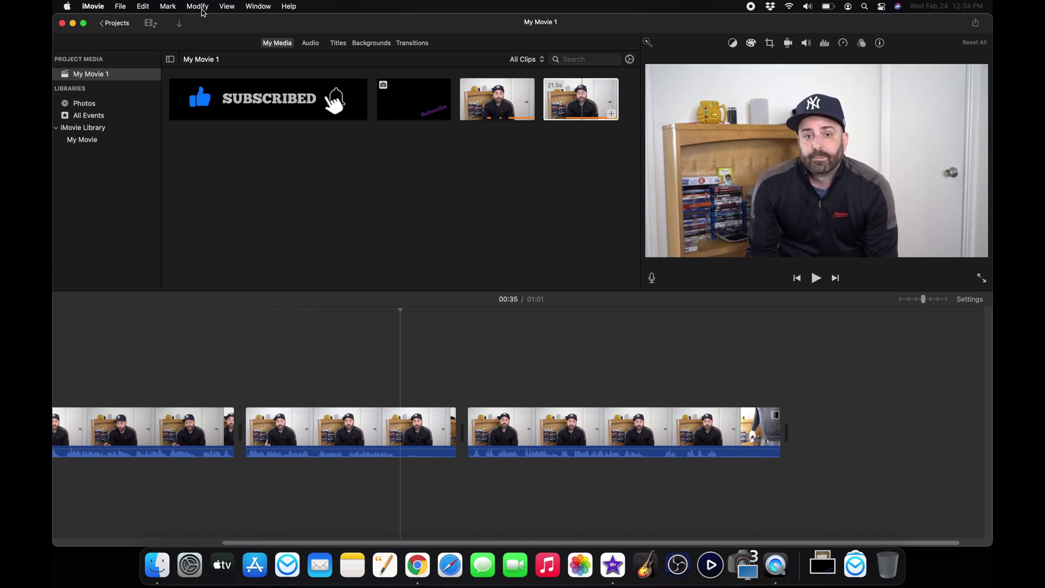
click(197, 7)
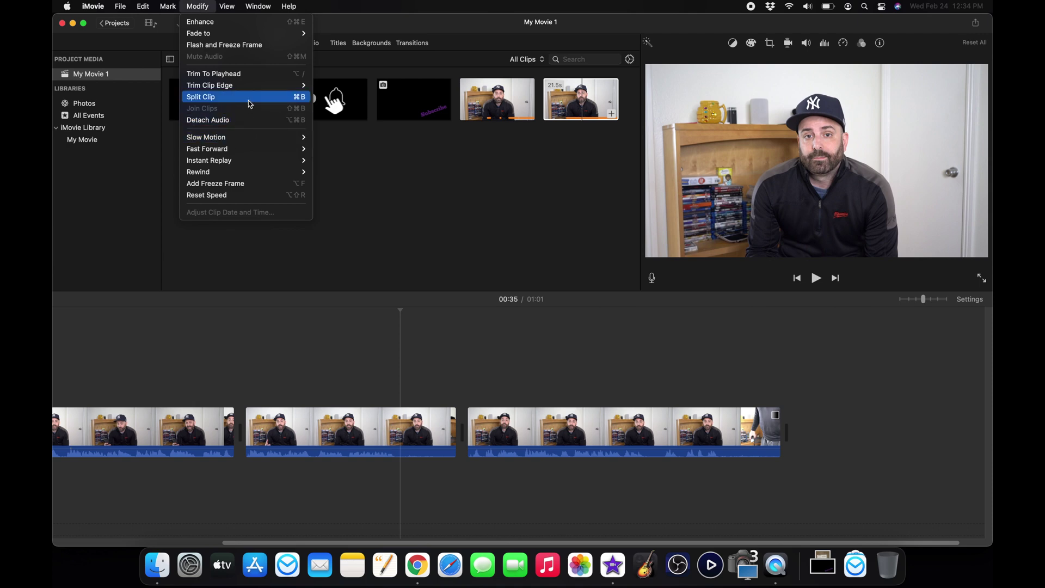
click(248, 99)
click(434, 422)
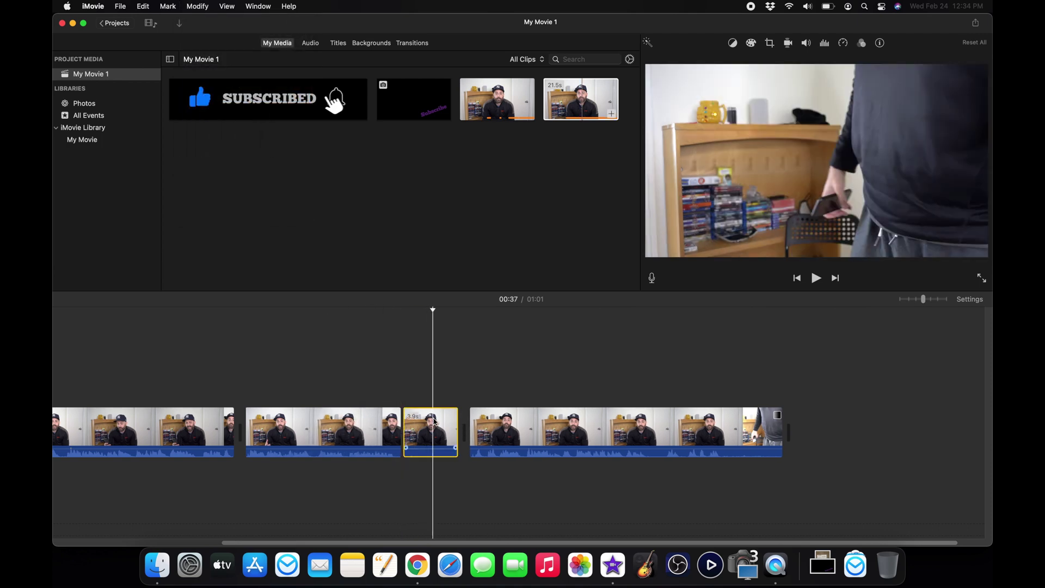
key(Delete)
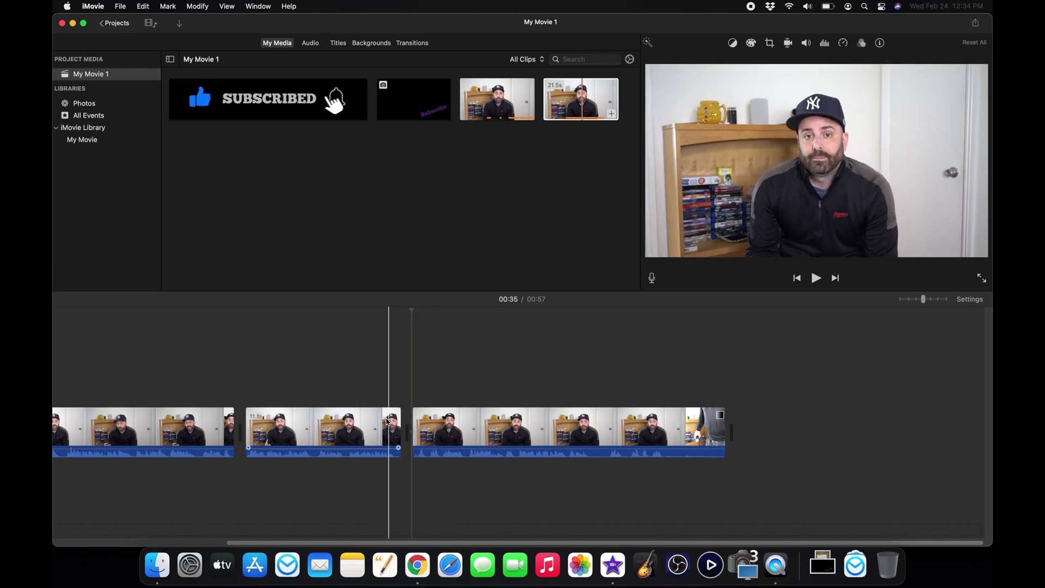
Step: Split the last clip around 00:49 and delete the short 1.2-second piece
click(620, 392)
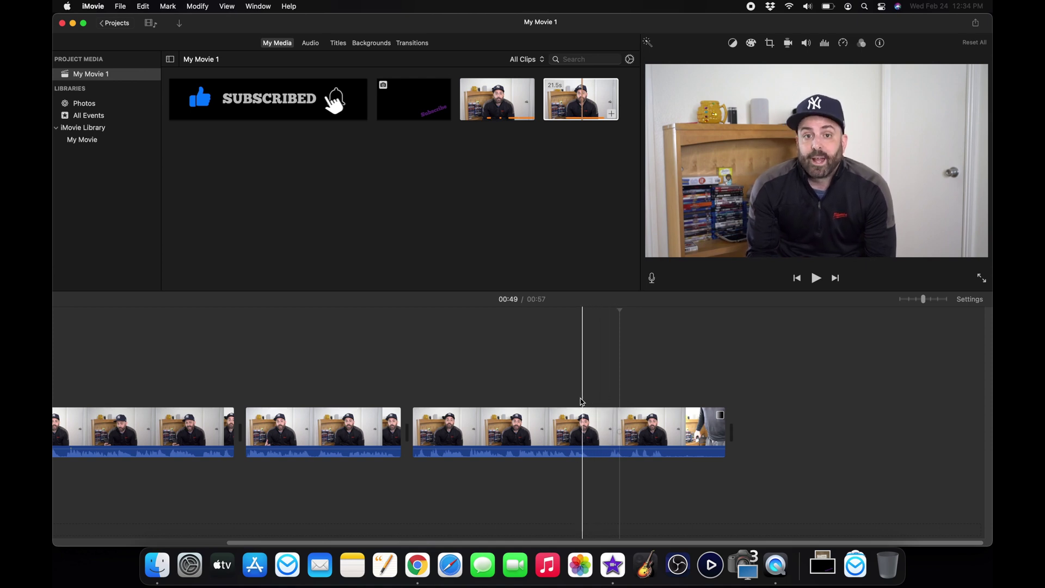
key(space)
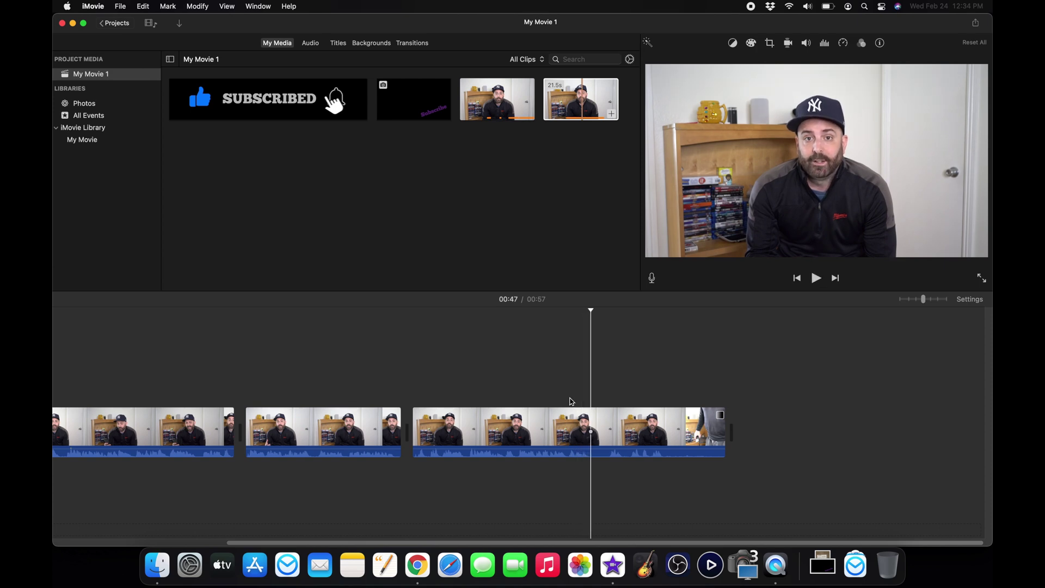
click(199, 6)
click(218, 98)
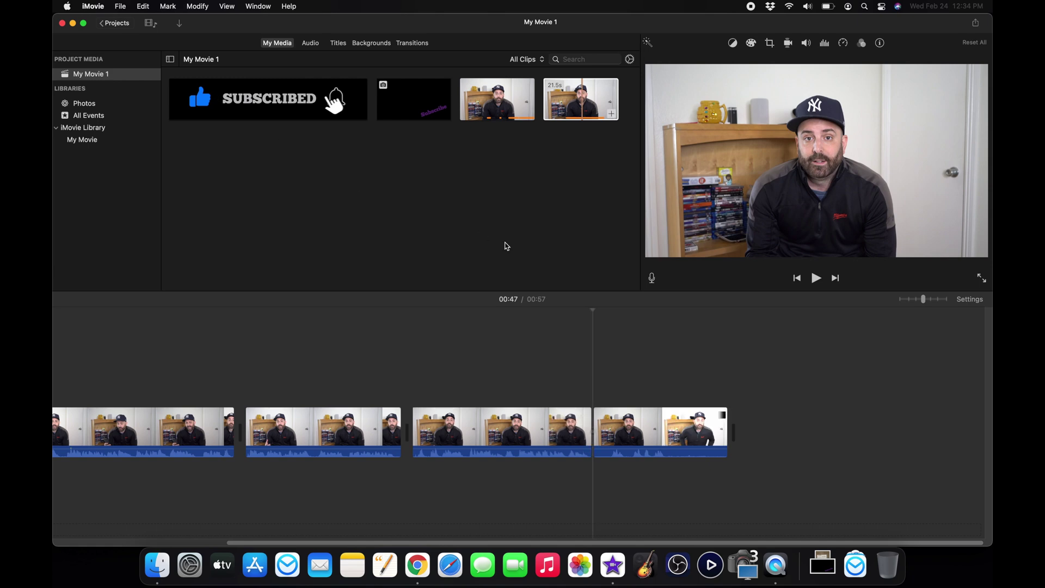
key(space)
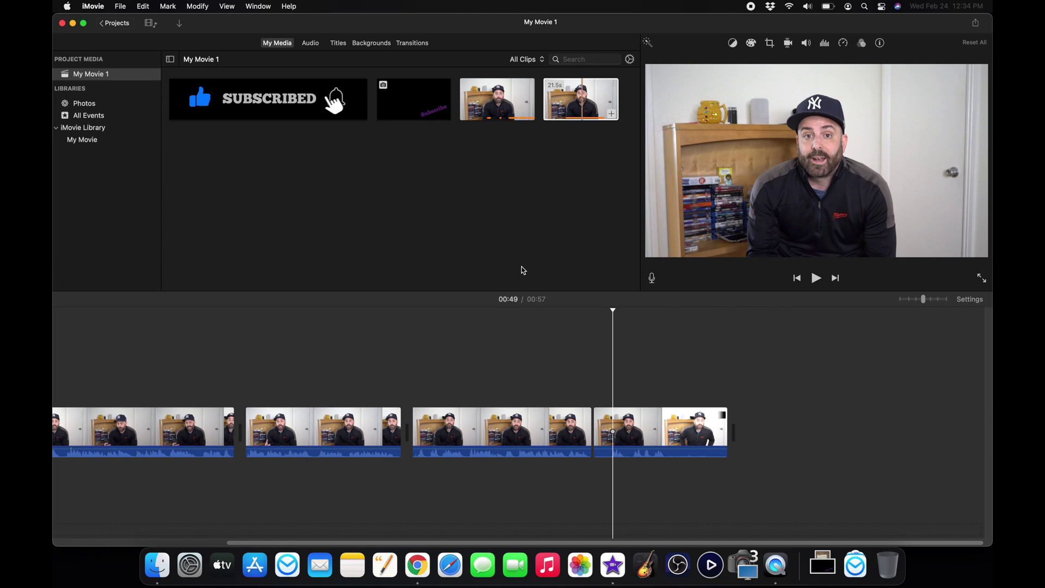
click(198, 6)
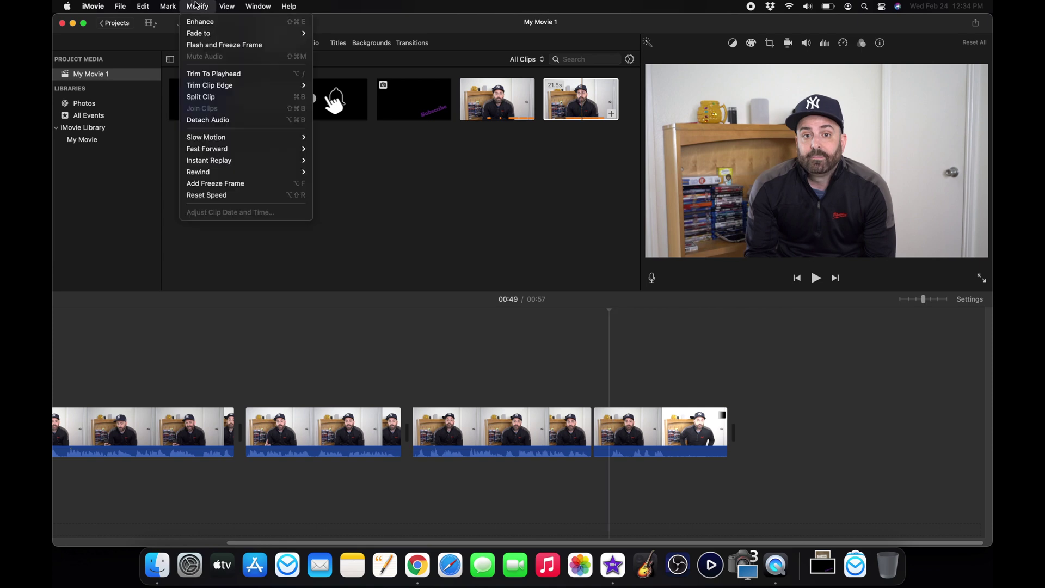
click(225, 96)
click(611, 427)
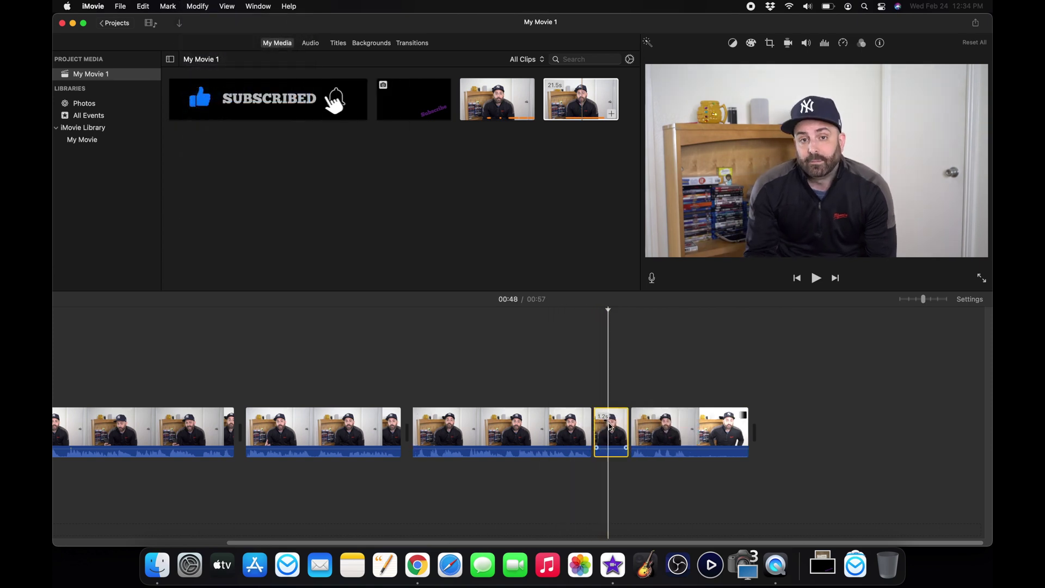
key(Delete)
key(space)
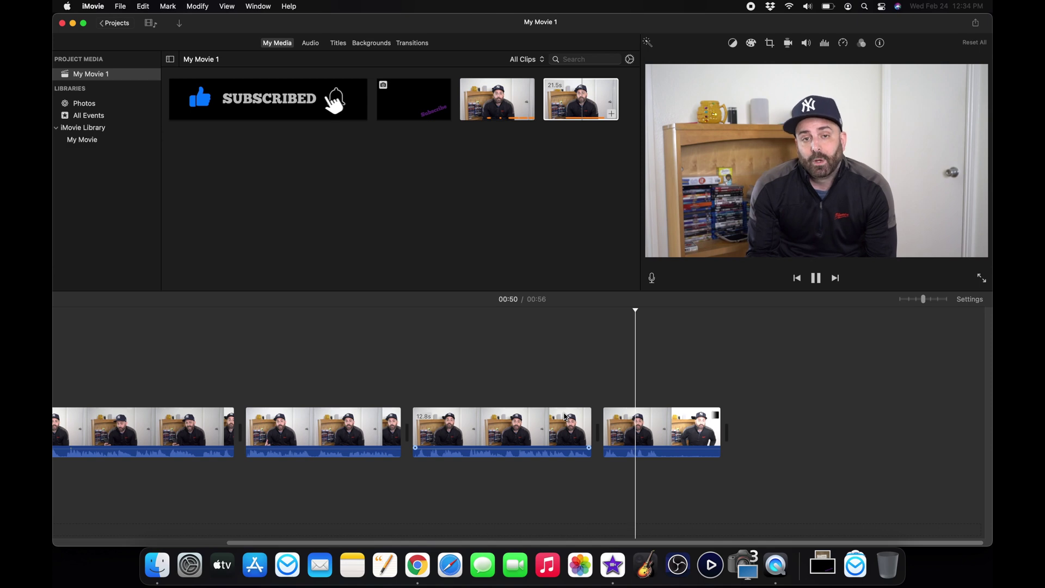
Step: Split off the end of the last clip and delete the 4.2-second tail
key(space)
click(197, 6)
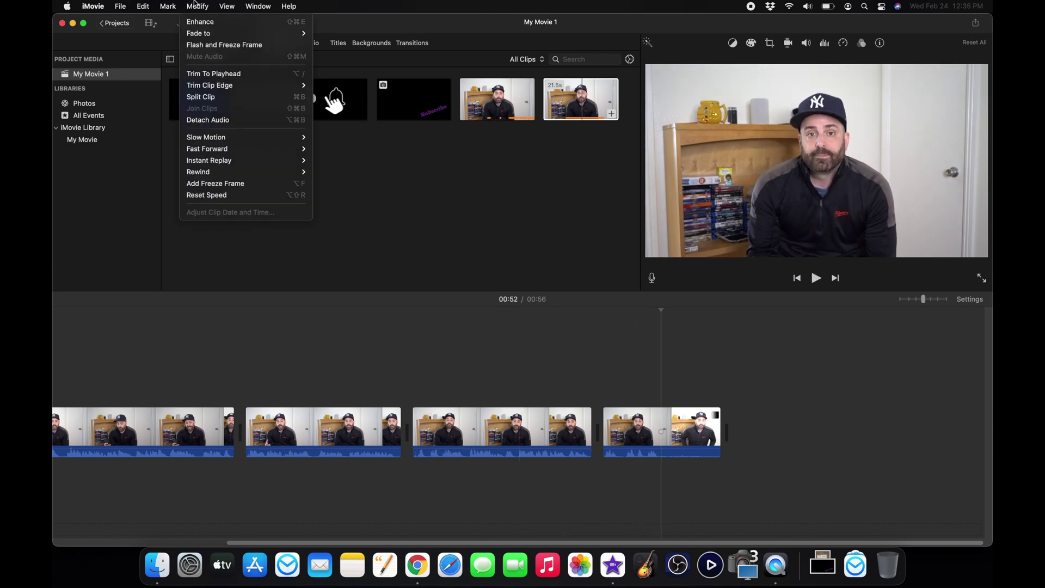
click(234, 97)
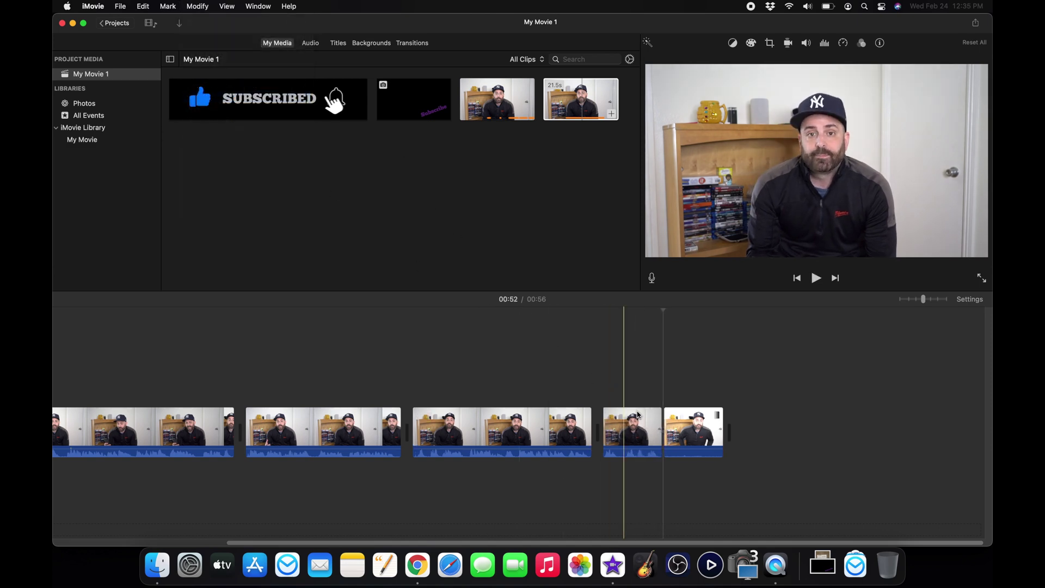
key(Delete)
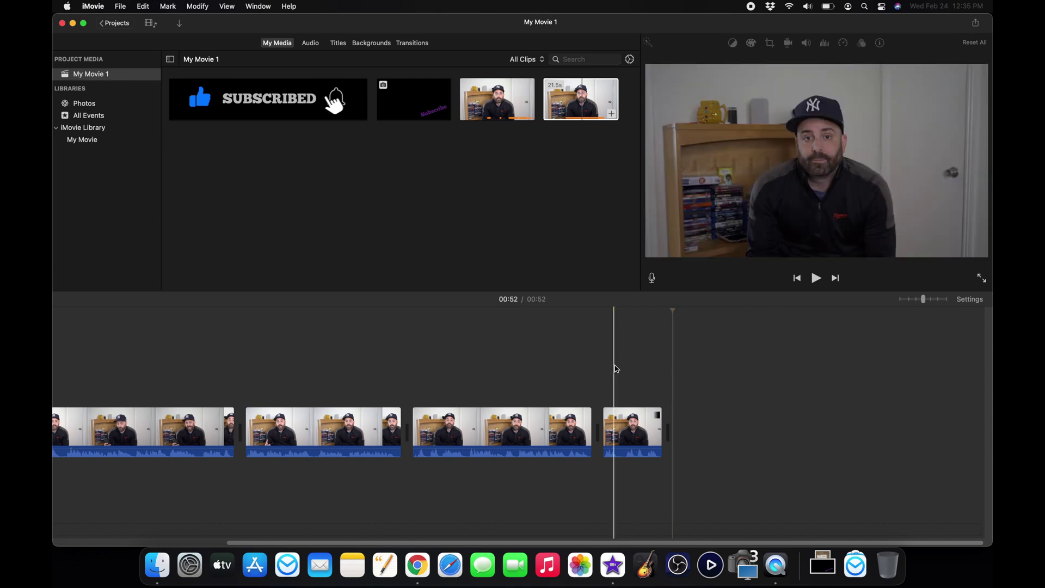
scroll(616, 365, left, 5)
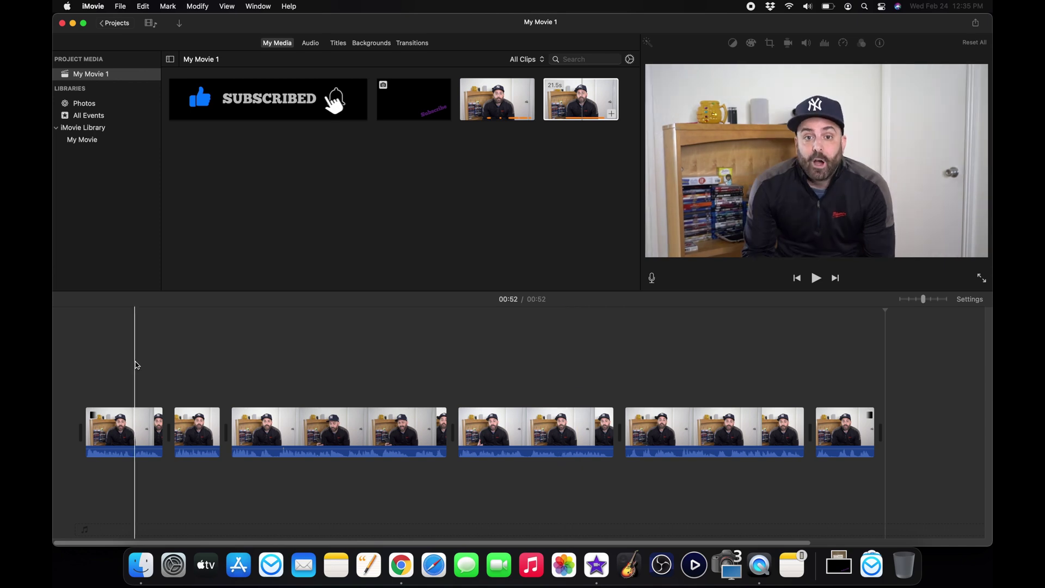
Step: Select every timeline clip and enable Reduce background noise at 50%
click(303, 349)
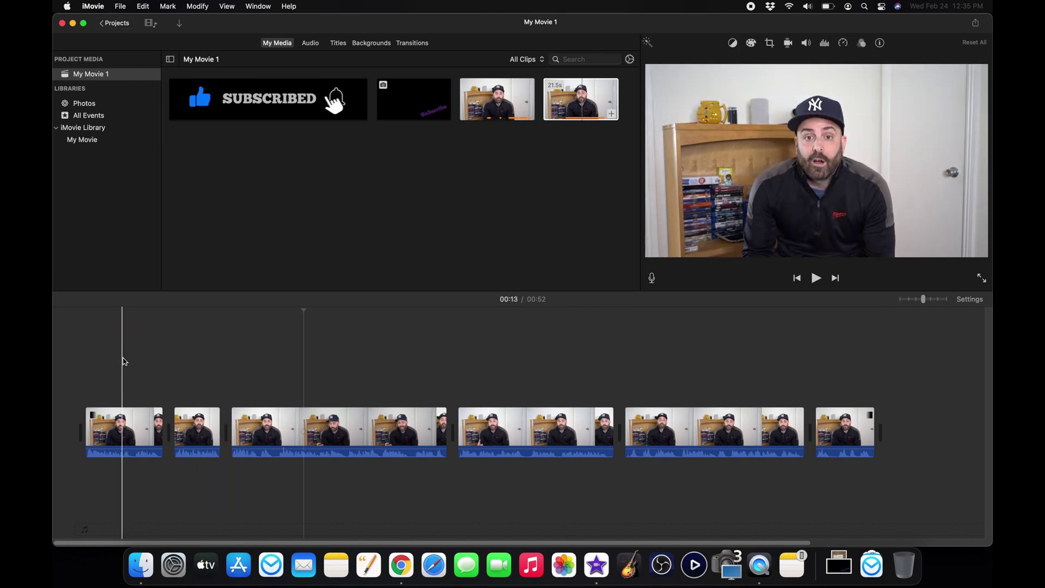
drag(124, 359, 840, 455)
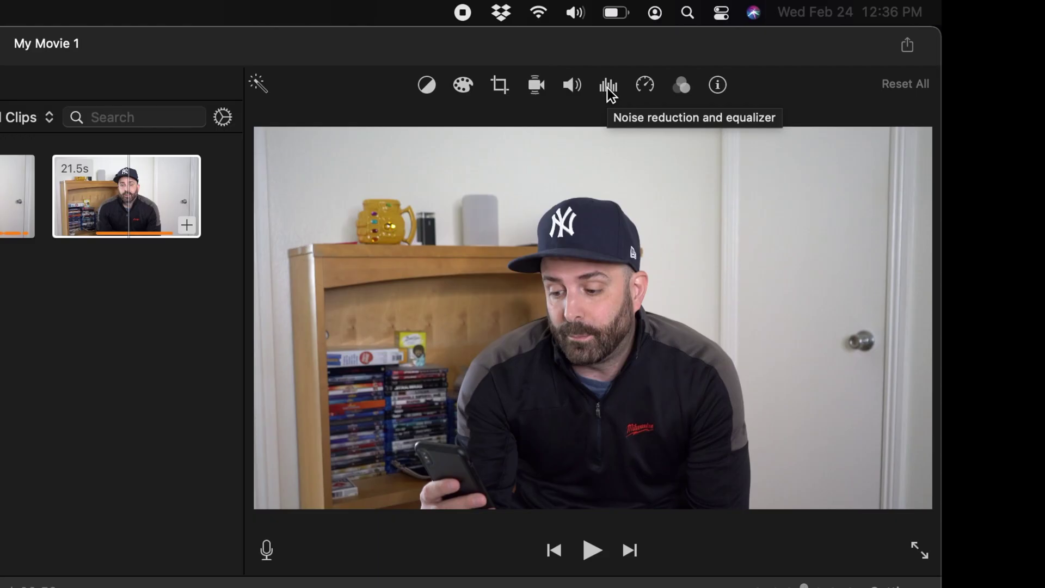
click(609, 90)
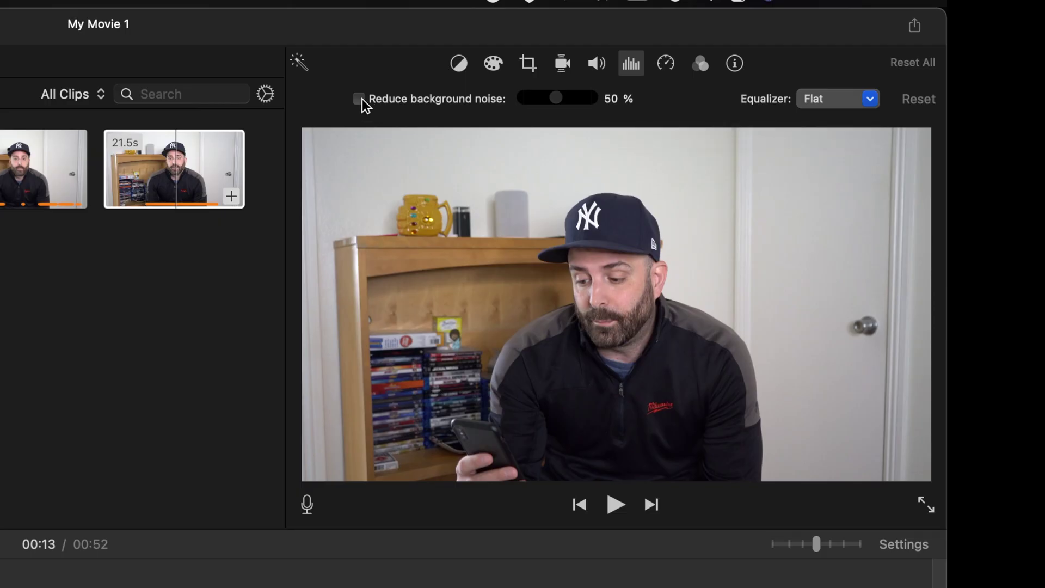
click(680, 63)
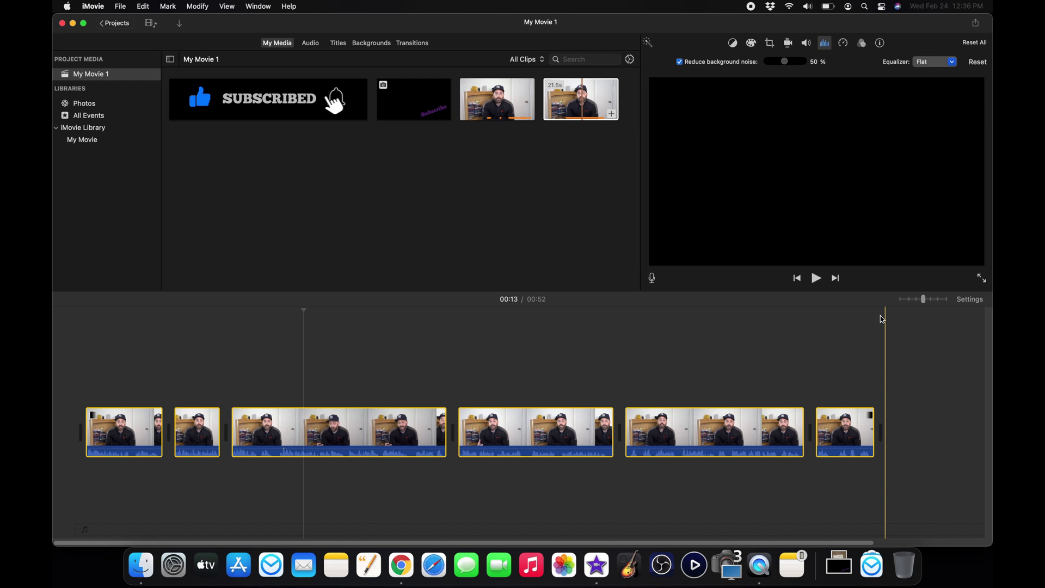
Step: Zoom in on the timeline so clips show more frames, then scroll it left
scroll(882, 320, up, 3)
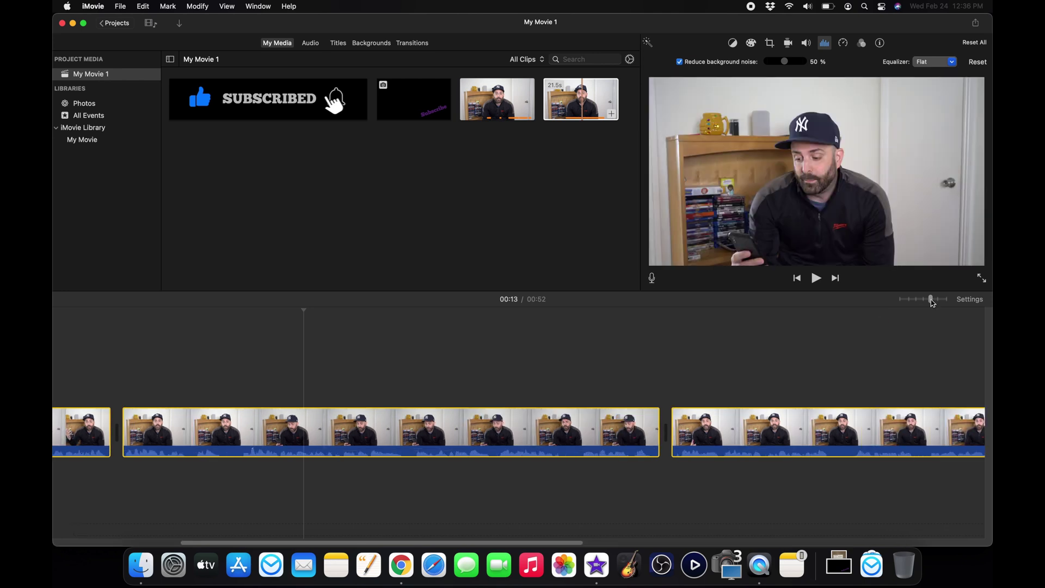
scroll(608, 457, left, 10)
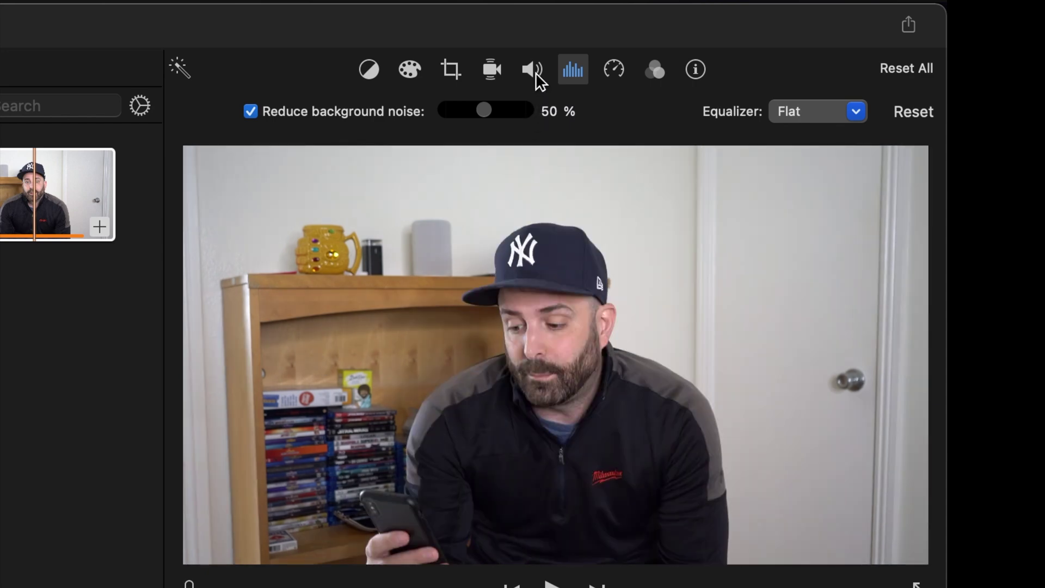
Step: Lower the clips' volume, then return it to 100%
click(536, 75)
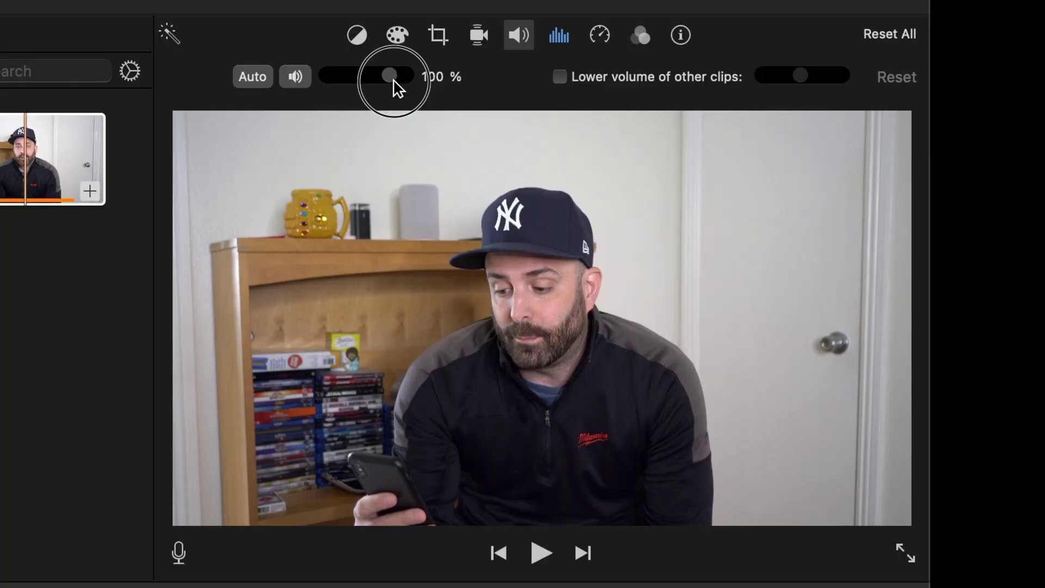
drag(393, 81, 352, 93)
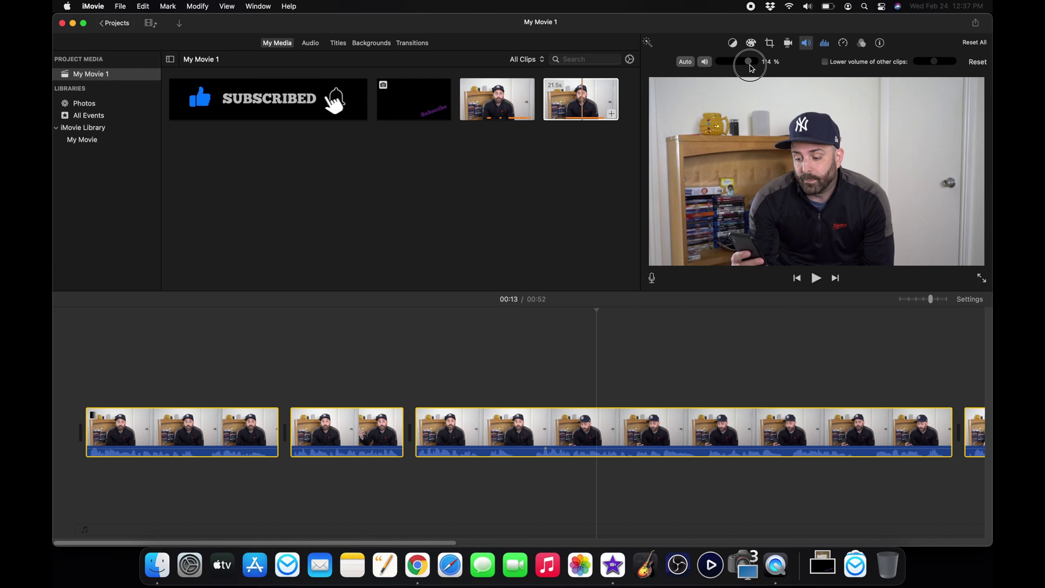
drag(752, 68, 747, 64)
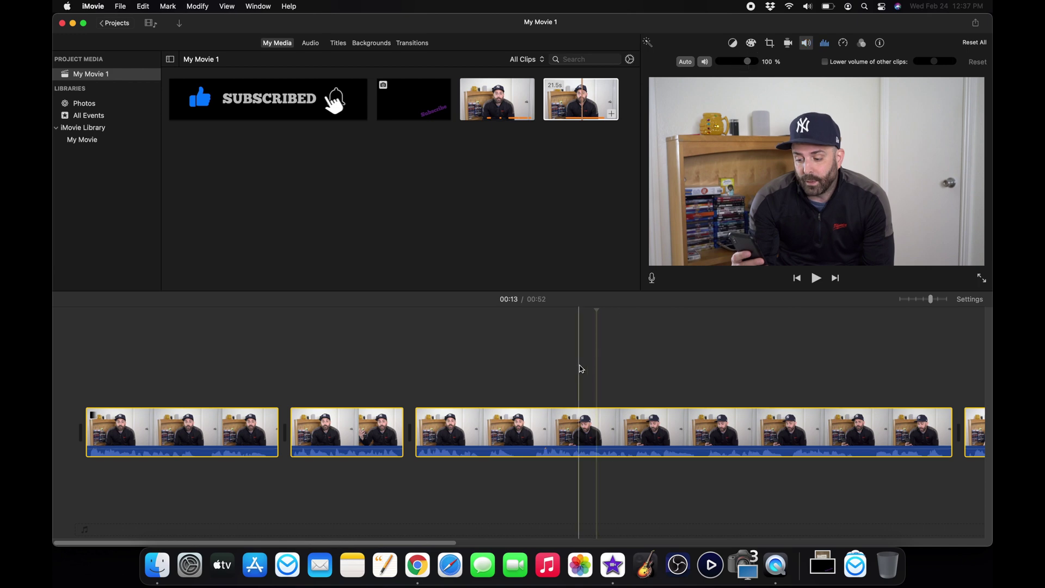
scroll(546, 460, right, 10)
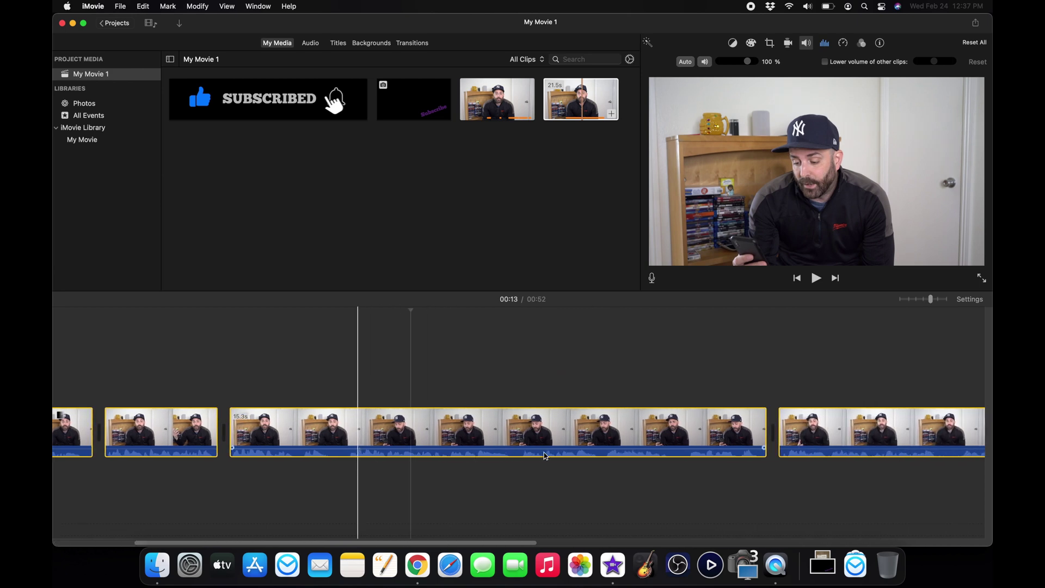
scroll(546, 457, left, 10)
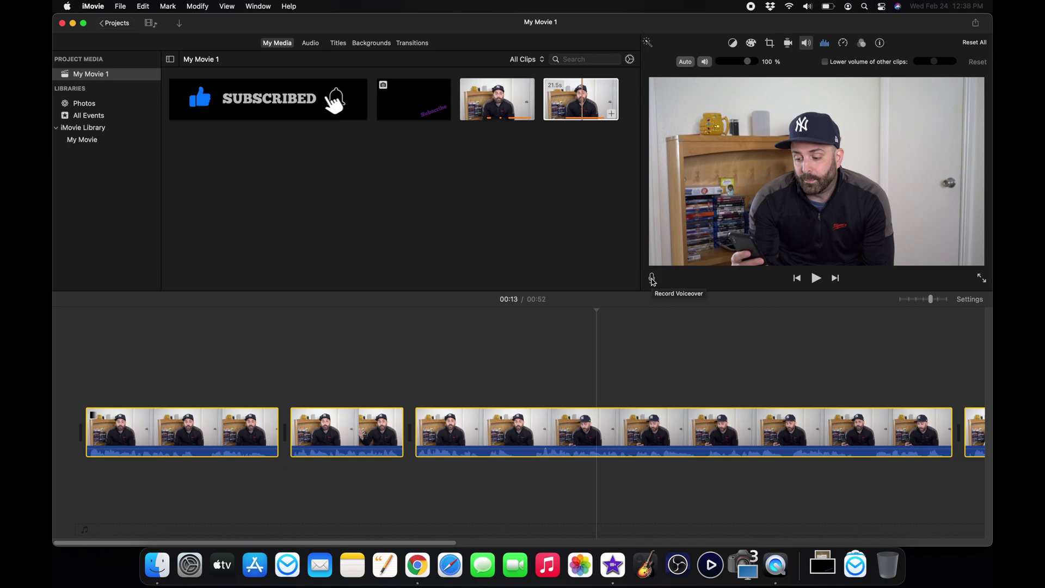
click(652, 279)
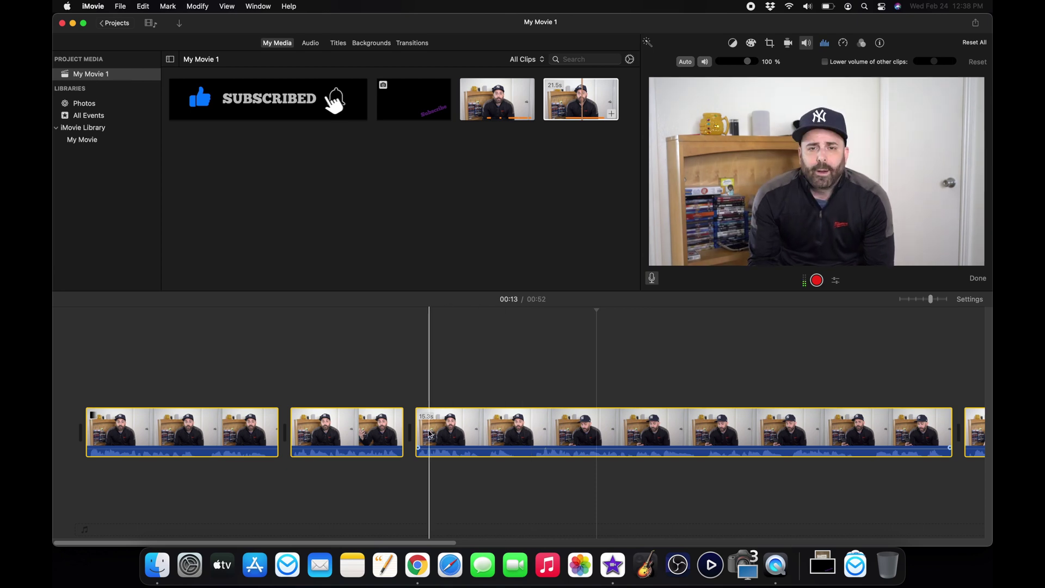
Step: Place the playhead at 00:08 as the voiceover start point
click(415, 383)
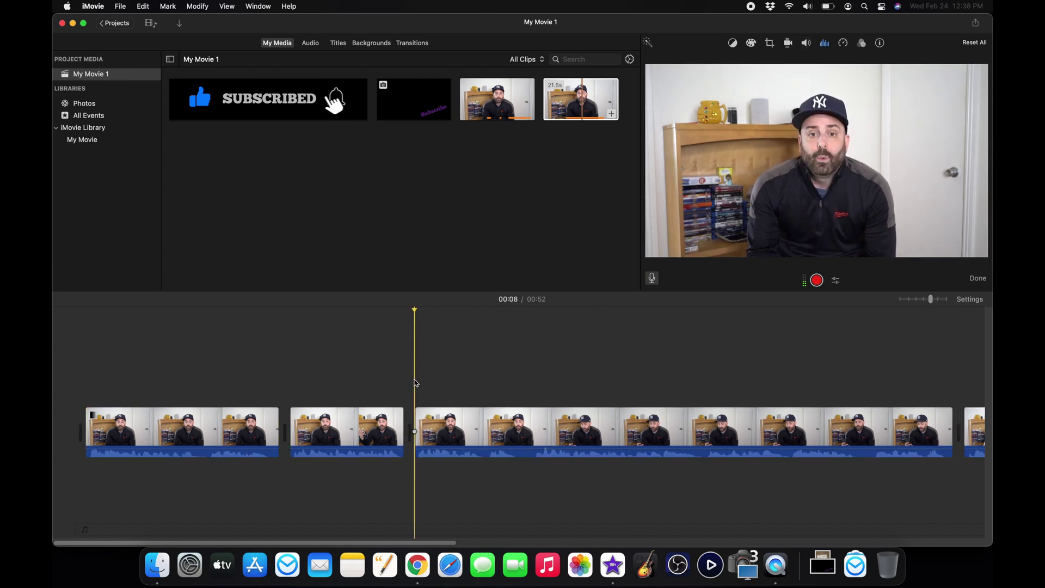
Step: Record a 4.4-second voiceover clip, VO-1, starting at 00:08
click(818, 280)
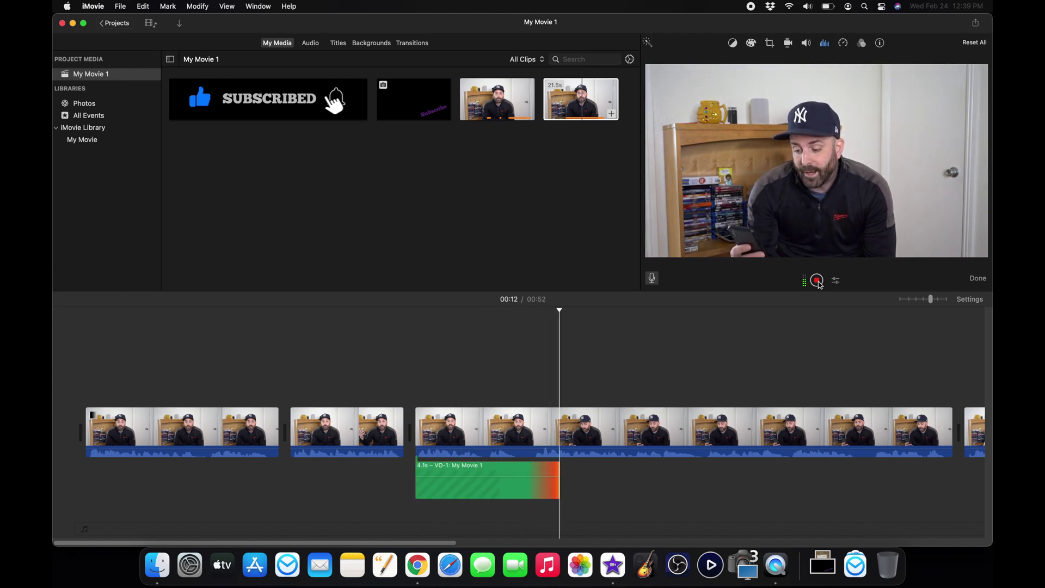
click(820, 282)
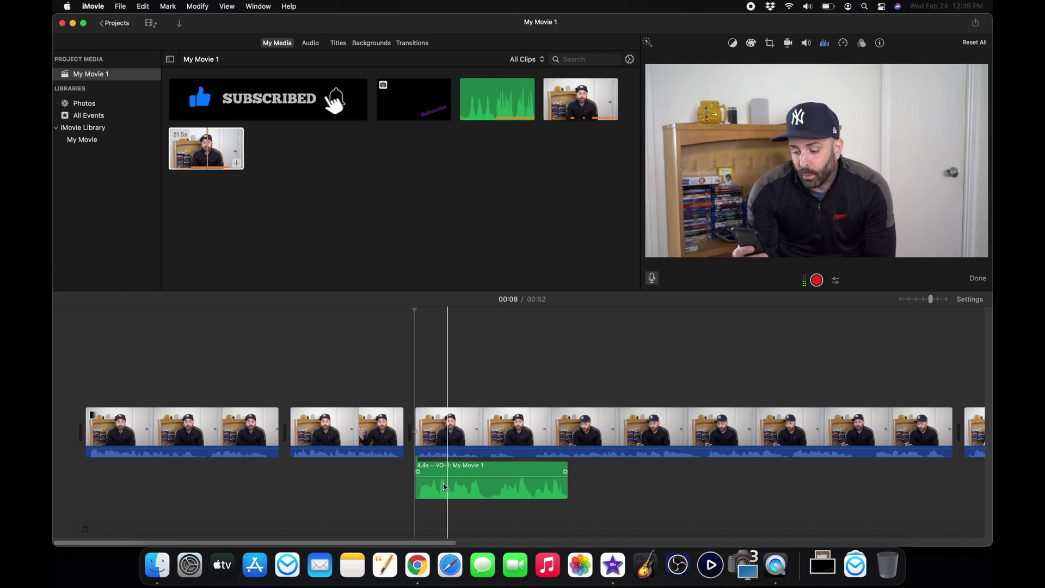